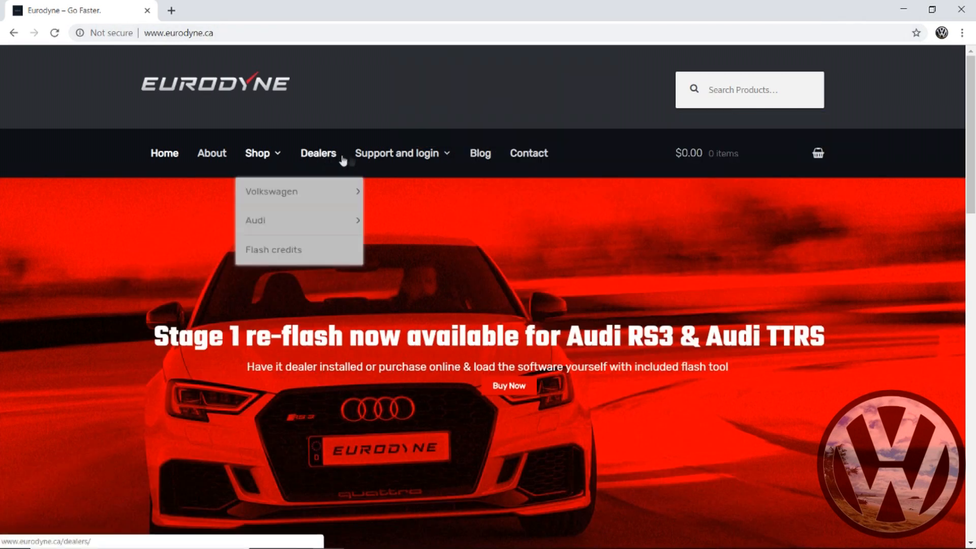
Register a new customer account on the Eurodyne site with an e-mail address and account password.
mouse_move(407, 159)
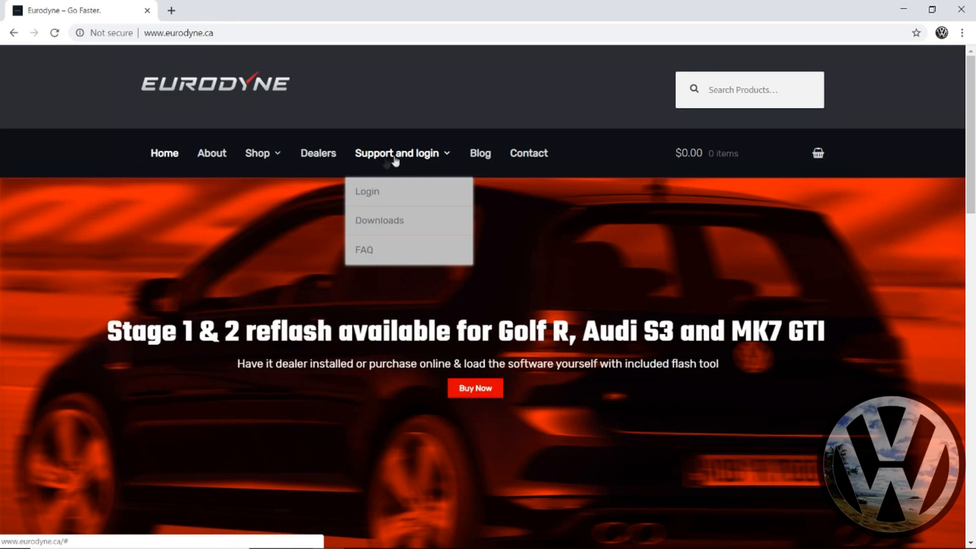
left_click(385, 212)
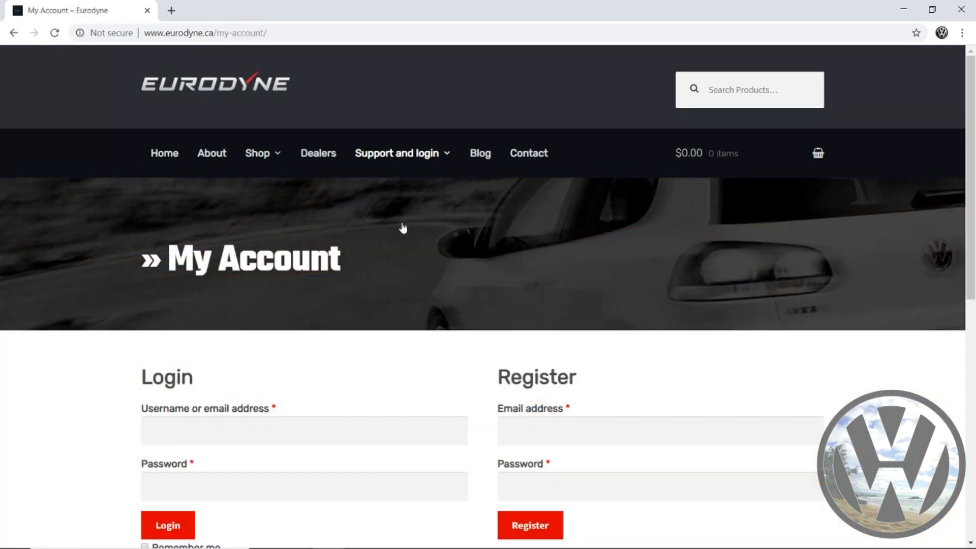
scroll(402, 228, "down", 4)
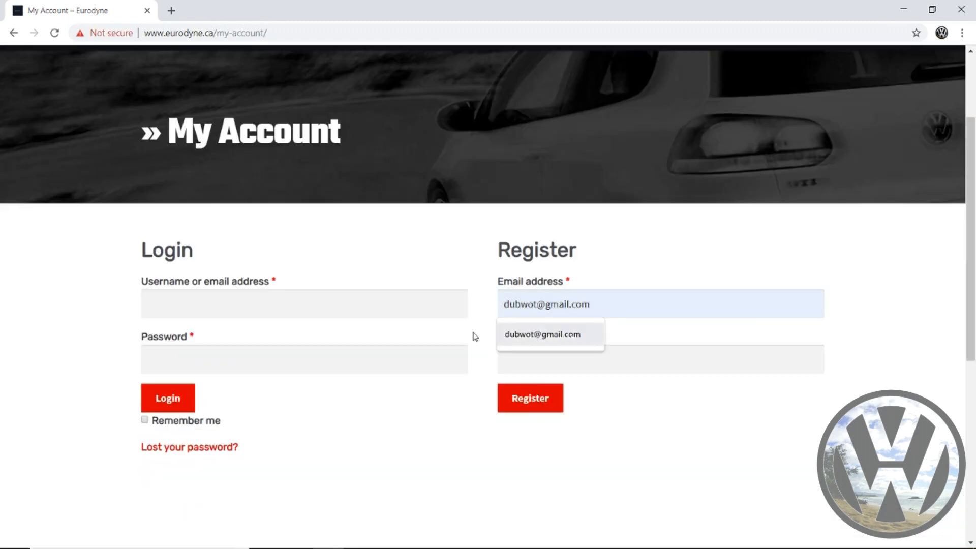
left_click(549, 356)
type("*********")
left_click(556, 407)
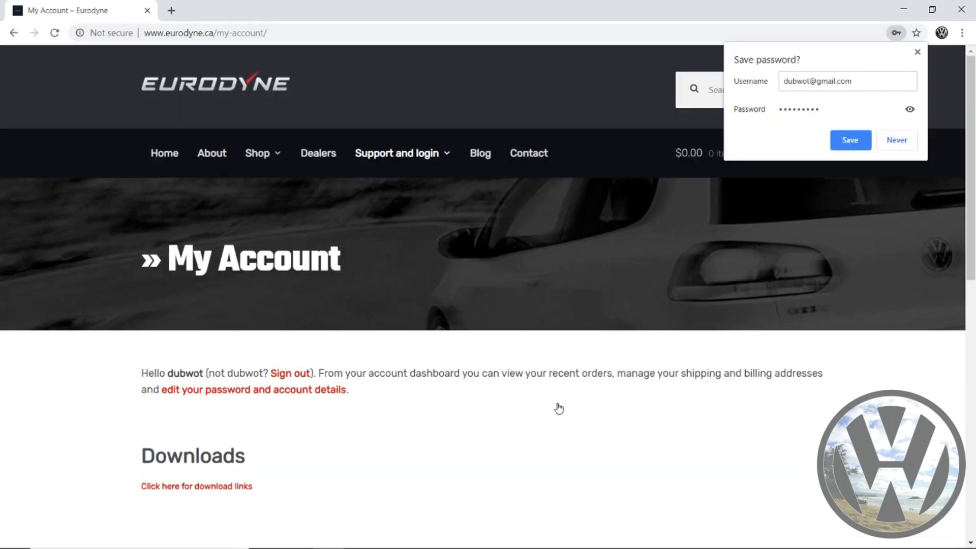
Download Eurodyne Flash, Log Viewer and Maestro Editor from the account's customer download links.
left_click(791, 174)
scroll(76, 239, "down", 4)
left_click(203, 299)
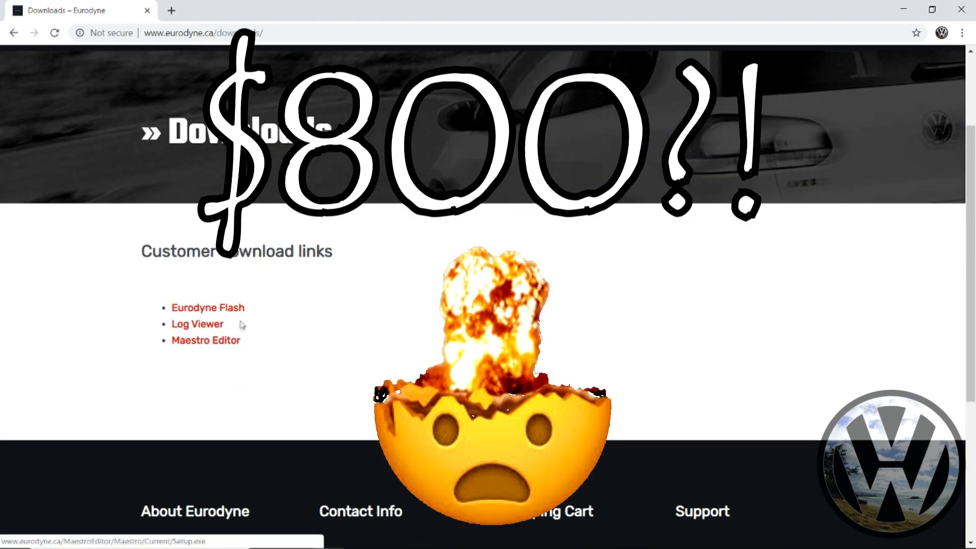
left_click(232, 309)
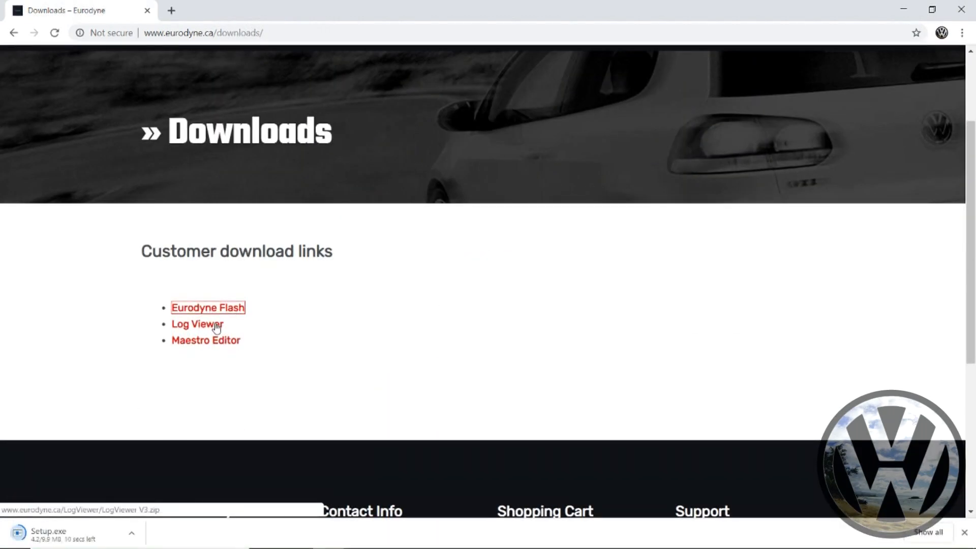
left_click(216, 325)
left_click(227, 340)
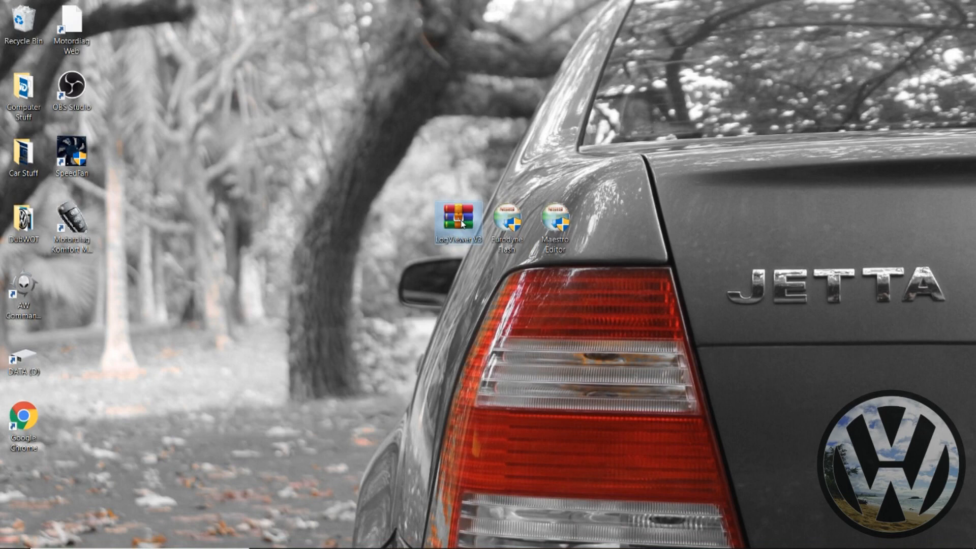
Extract the LogViewer V3 archive and install EurodyneFlash 8.1.8 with its FTDI CDM drivers in the default folder.
double_click(459, 219)
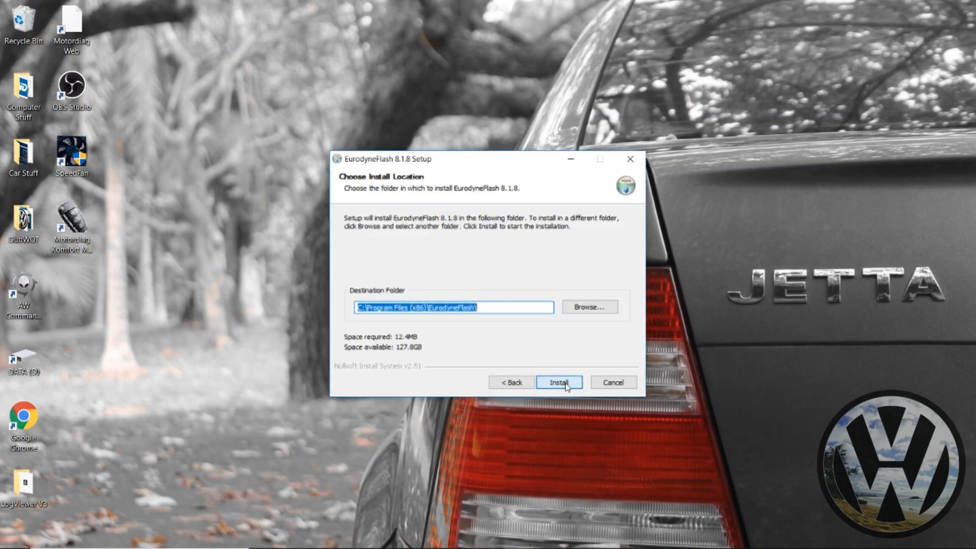
left_click(564, 384)
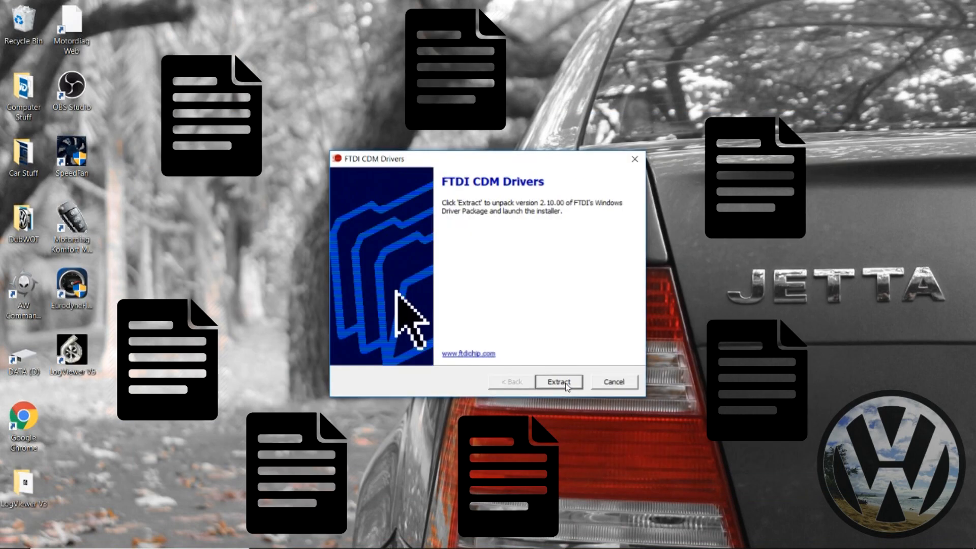
left_click(558, 379)
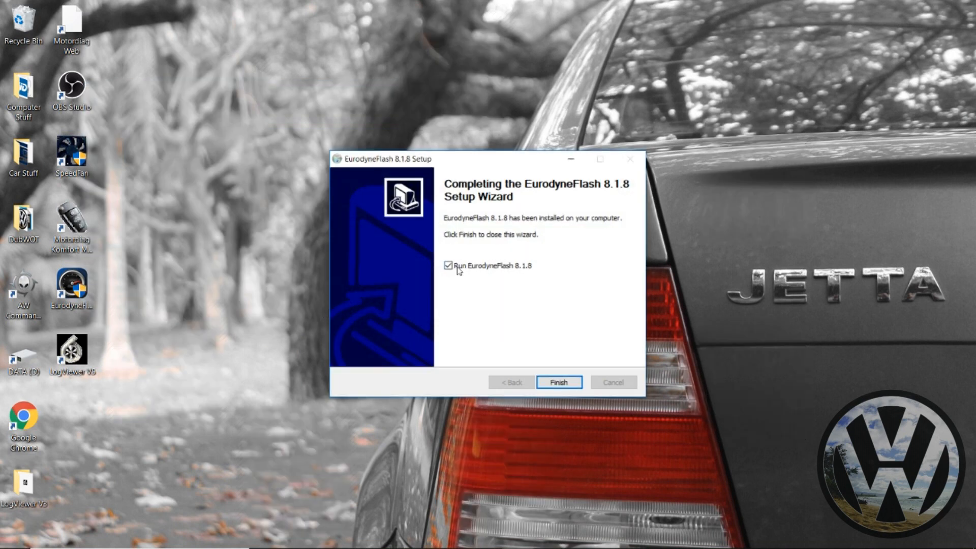
left_click(558, 382)
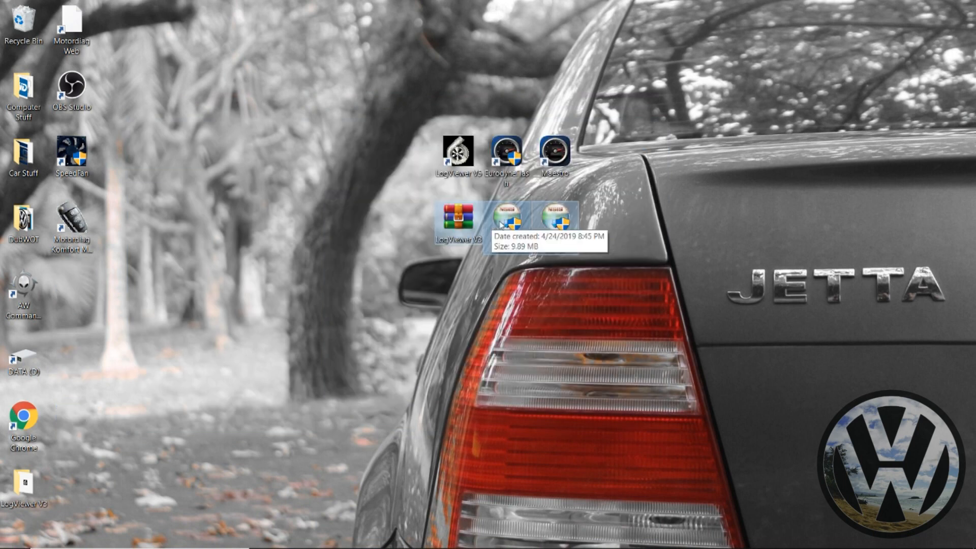
Create a new desktop folder named Tunes.
right_click(379, 239)
mouse_move(415, 362)
left_click(594, 195)
type("Tunes")
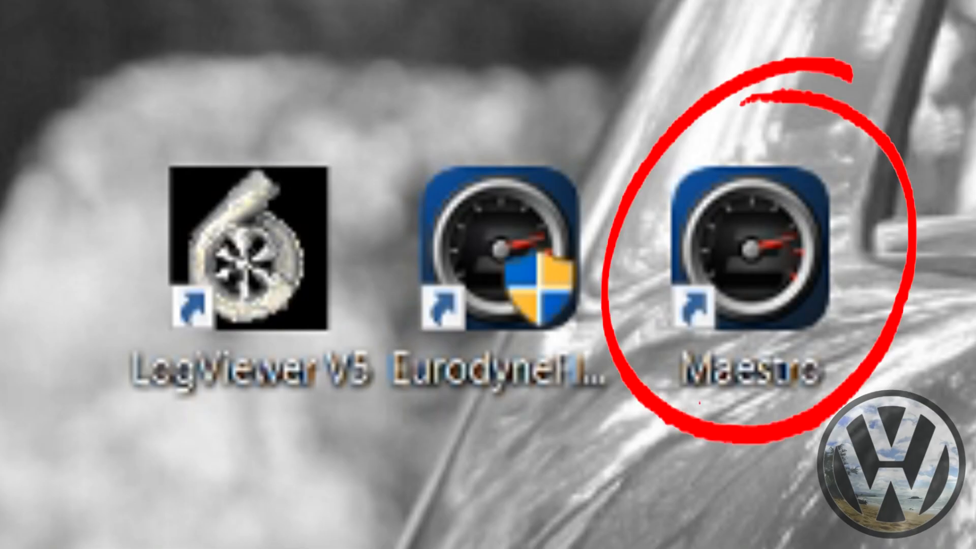
Launch Maestro, open the base file selector, and review its read-me overview of engine codes before closing that overview.
double_click(790, 315)
left_click(16, 21)
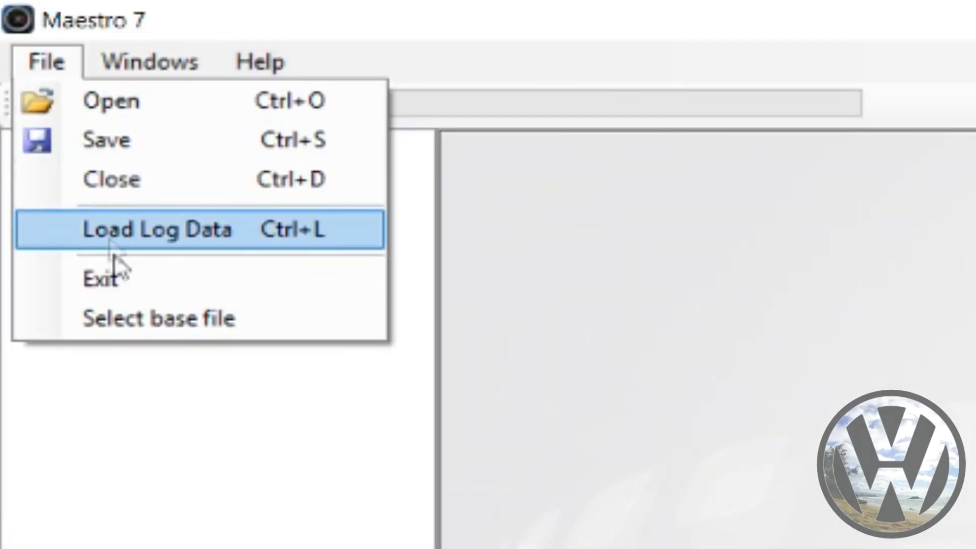
left_click(249, 329)
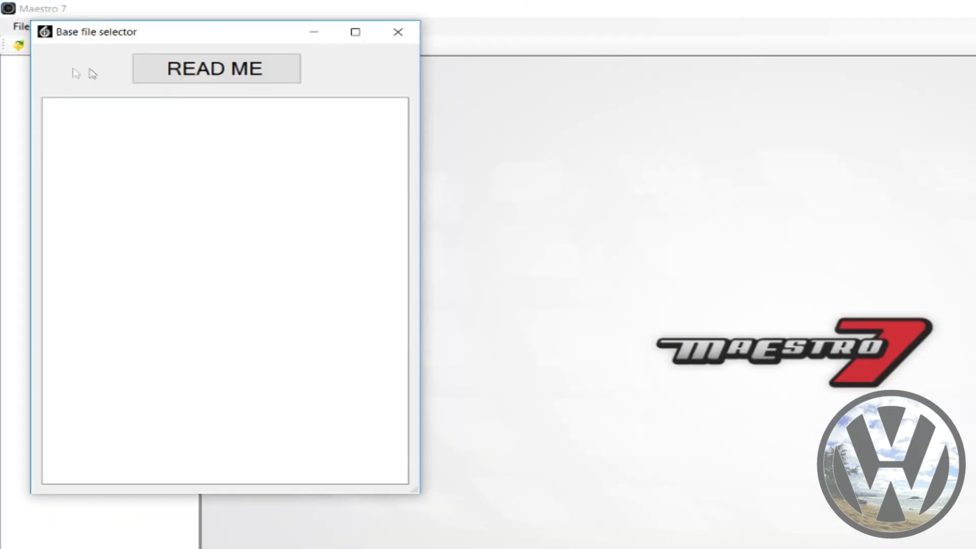
left_click(241, 83)
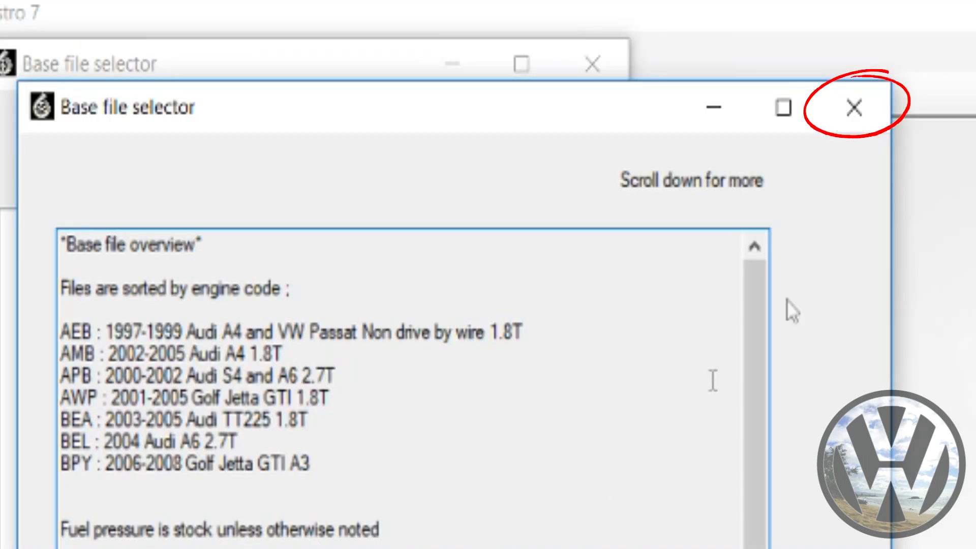
left_click(870, 108)
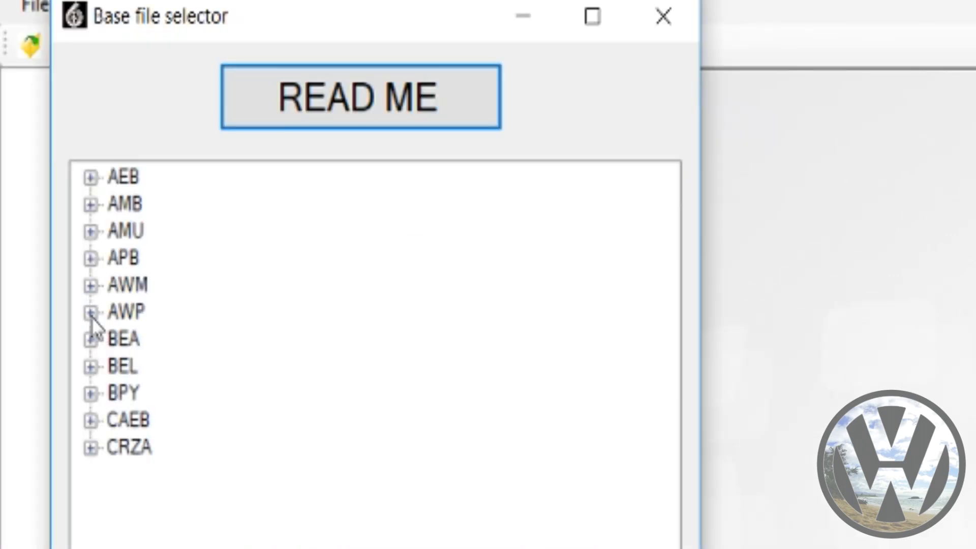
Load the base file AWP_G2VVT_Stage3_SemManifold_80mmTB_EV14_1000cc.mstro from the AWP engine code group.
left_click(88, 316)
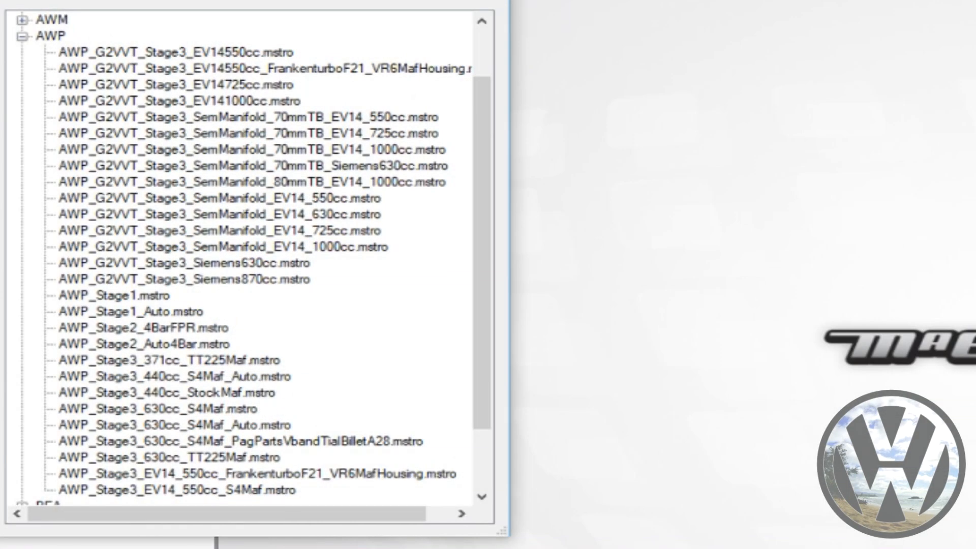
left_click_drag(296, 515, 327, 515)
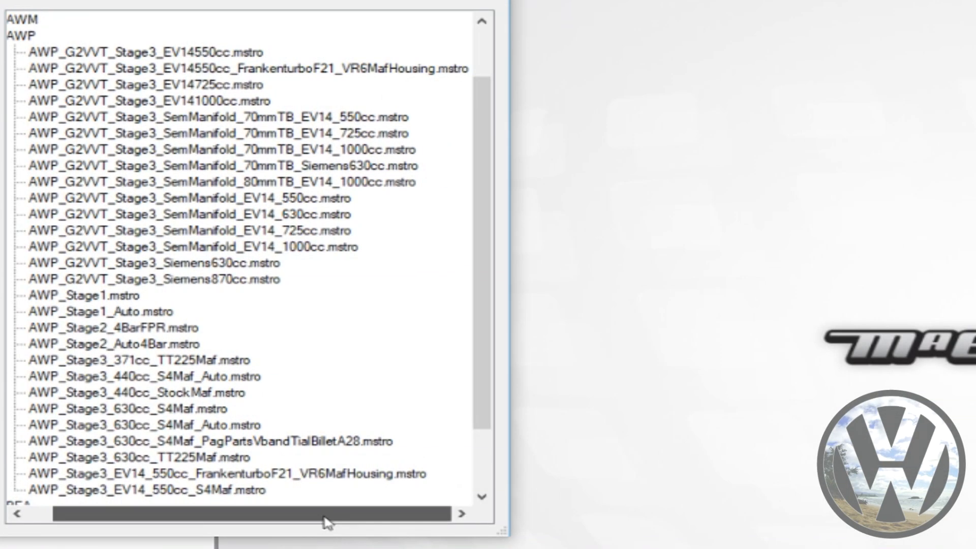
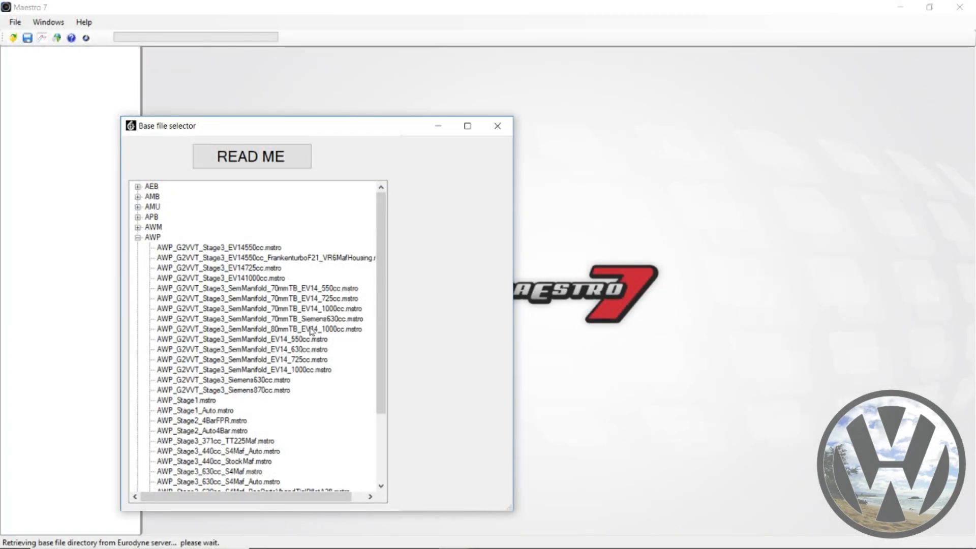
double_click(311, 331)
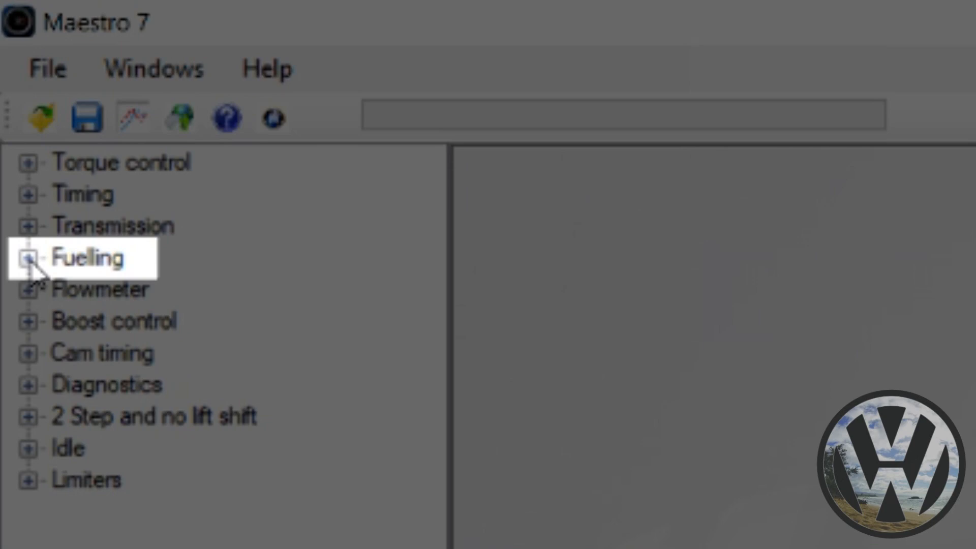
Open the Injector wizard from the Fuelling group and show its pressure conversion calculator.
left_click(28, 259)
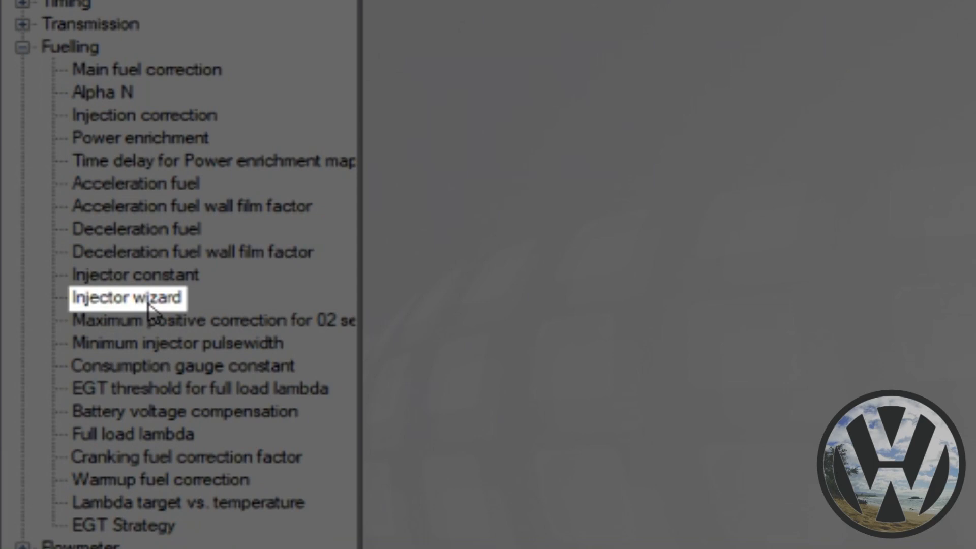
double_click(150, 305)
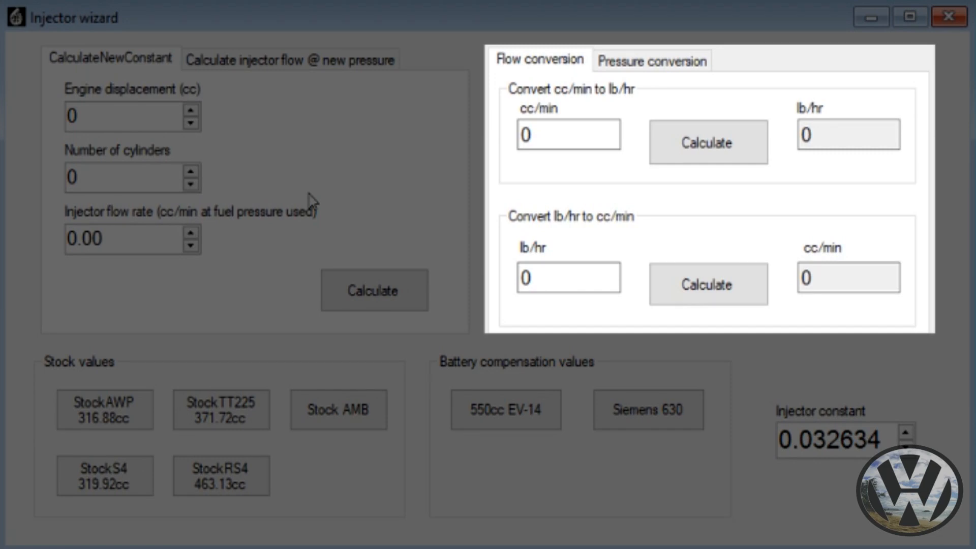
left_click(641, 66)
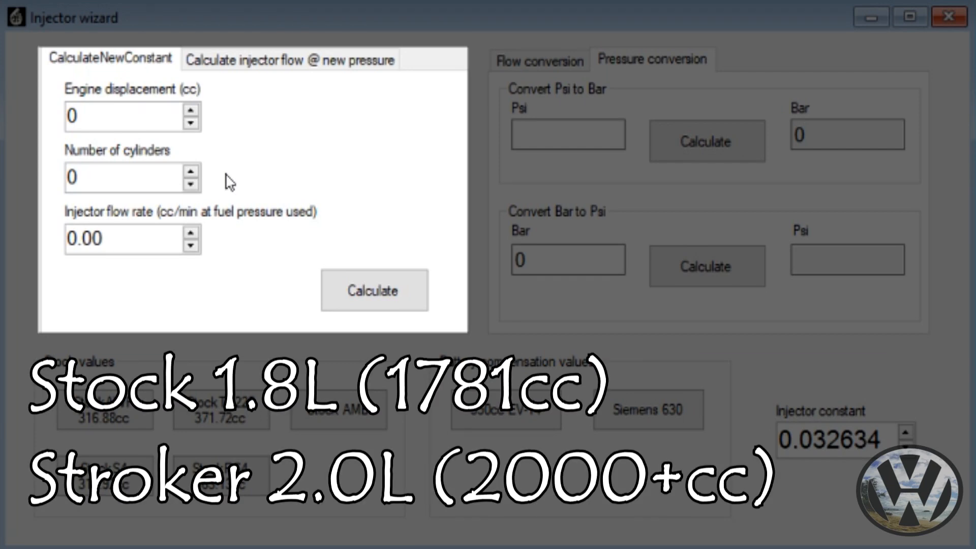
Calculate a new injector constant for 1781 cc displacement, 4 cylinders and an injector flow rate of 630 cc/min.
left_click(148, 116)
key("BackSpace")
type("1781")
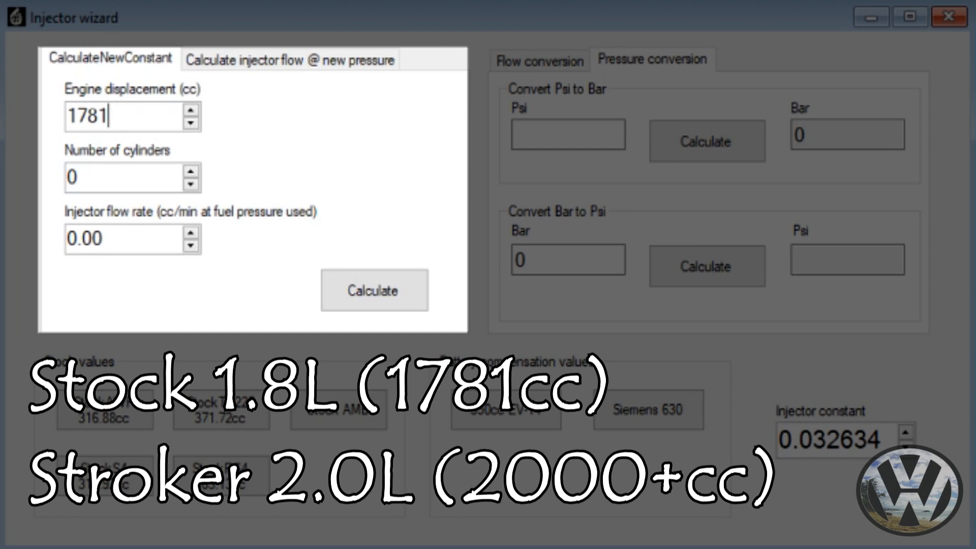
left_click(138, 181)
key("BackSpace")
type("4")
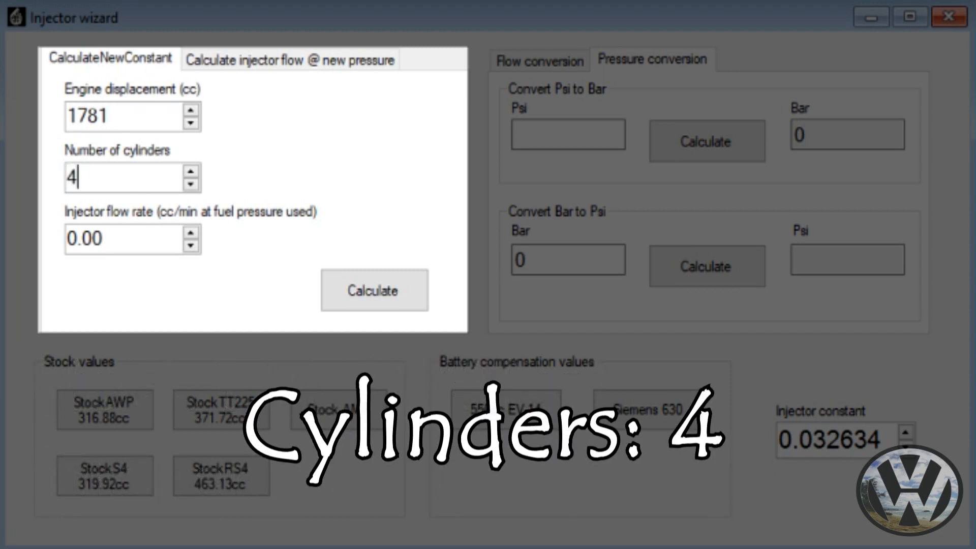
key("Tab")
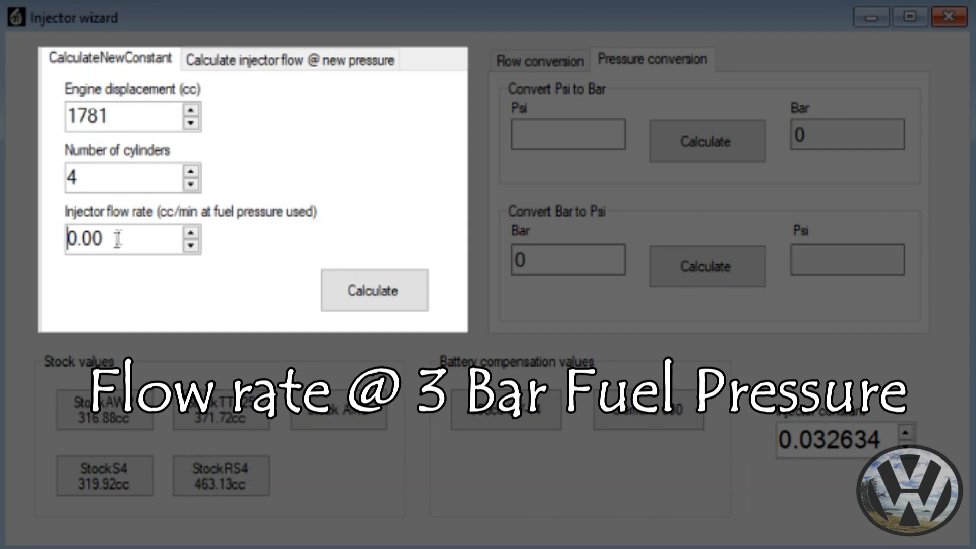
left_click_drag(117, 239, 66, 239)
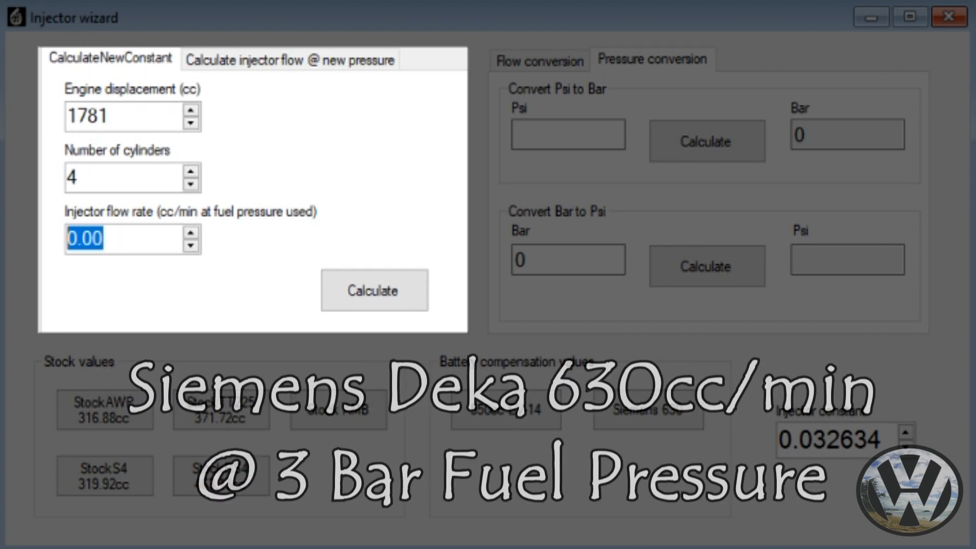
type("630")
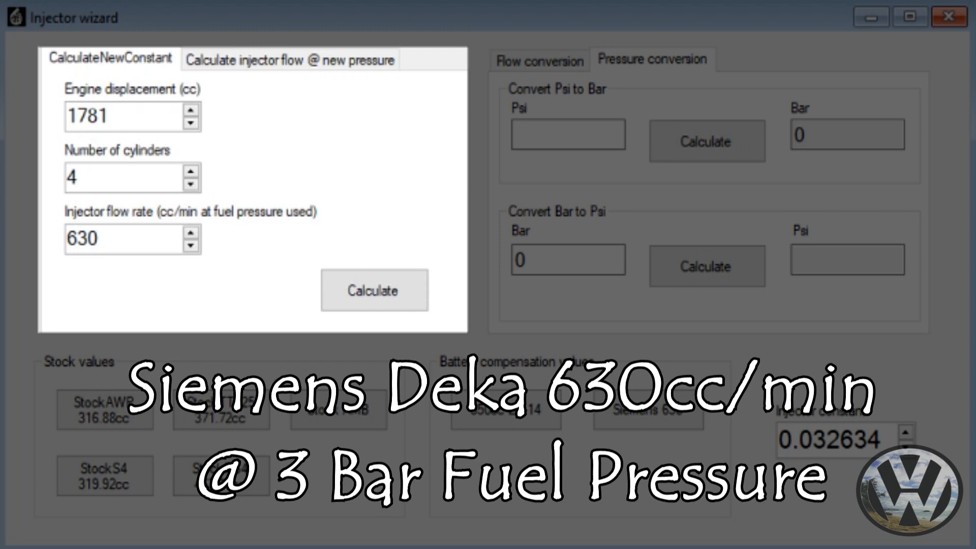
left_click(358, 299)
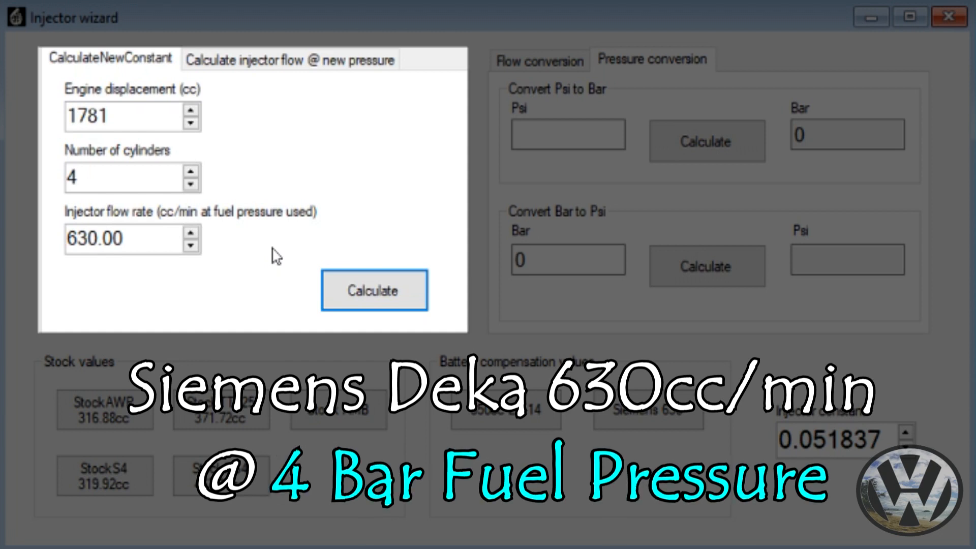
Calculate the injector flow rate at 4 bar base fuel pressure from 630 cc/min at 3 bar, and recalculate the injector constant with it.
left_click(295, 71)
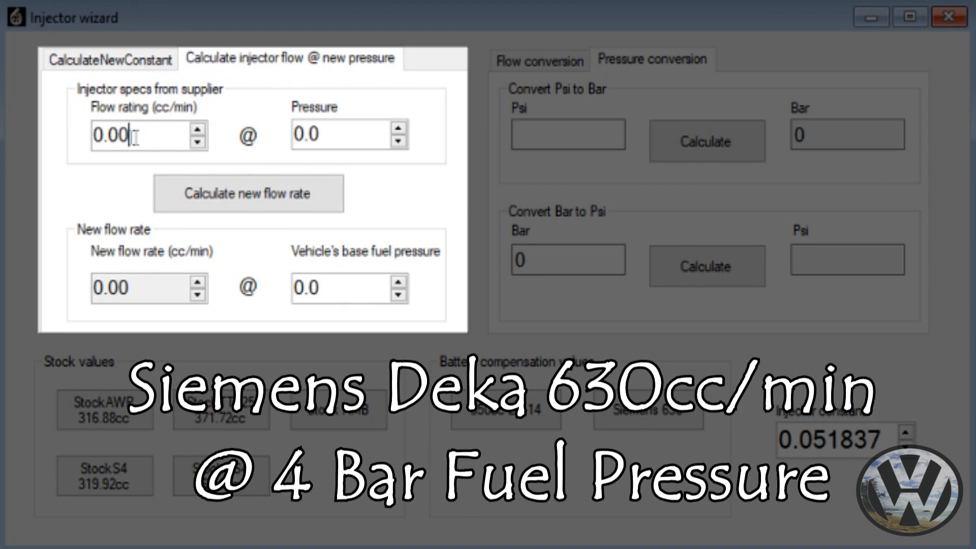
left_click_drag(135, 133, 18, 143)
type("630")
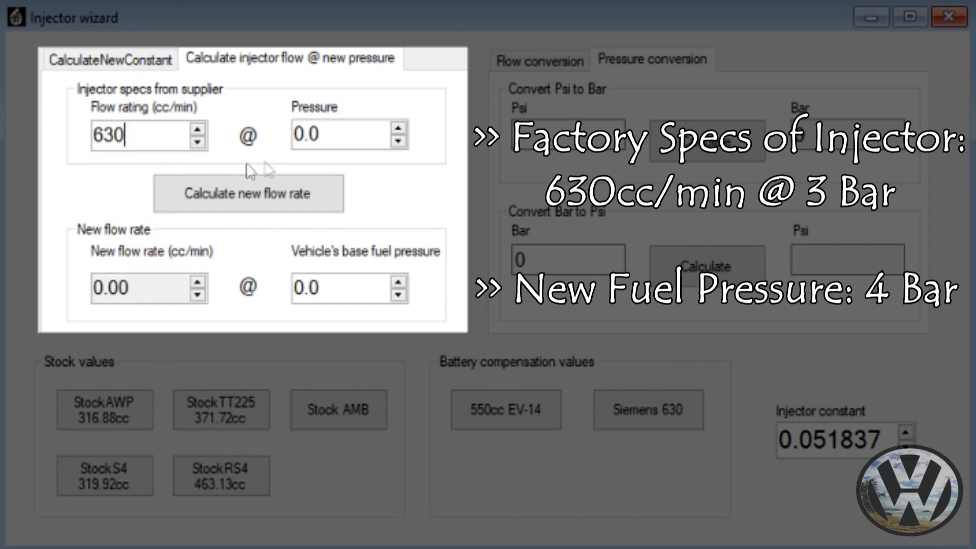
key("Tab")
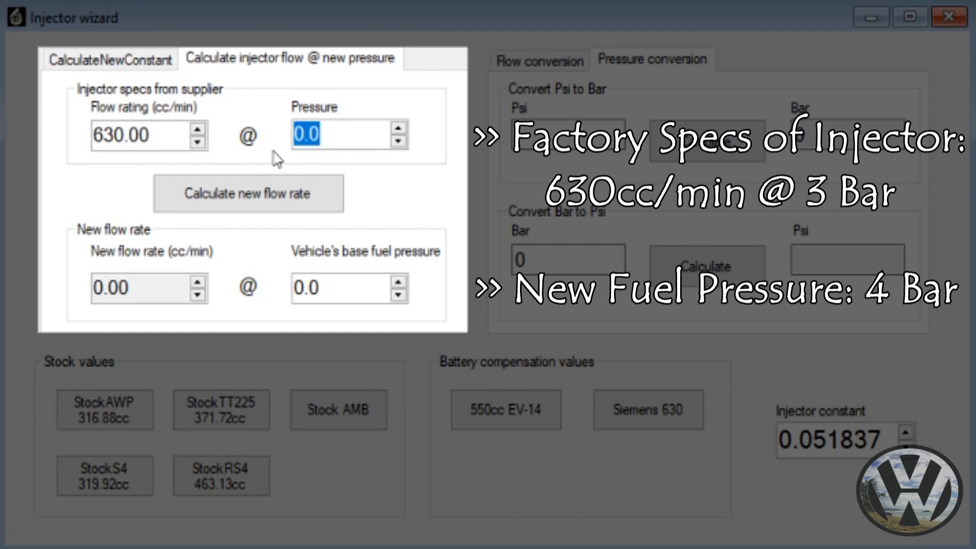
type("3")
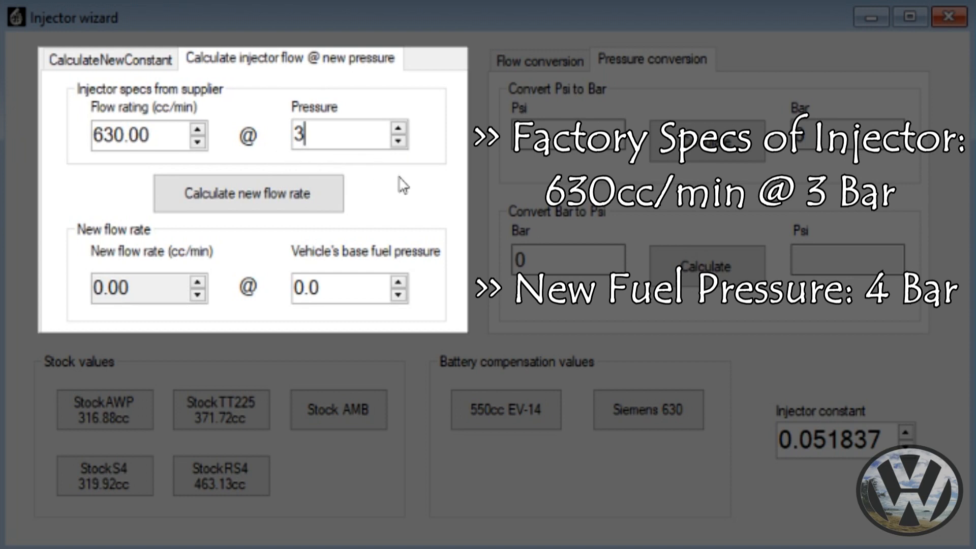
left_click_drag(360, 296, 276, 311)
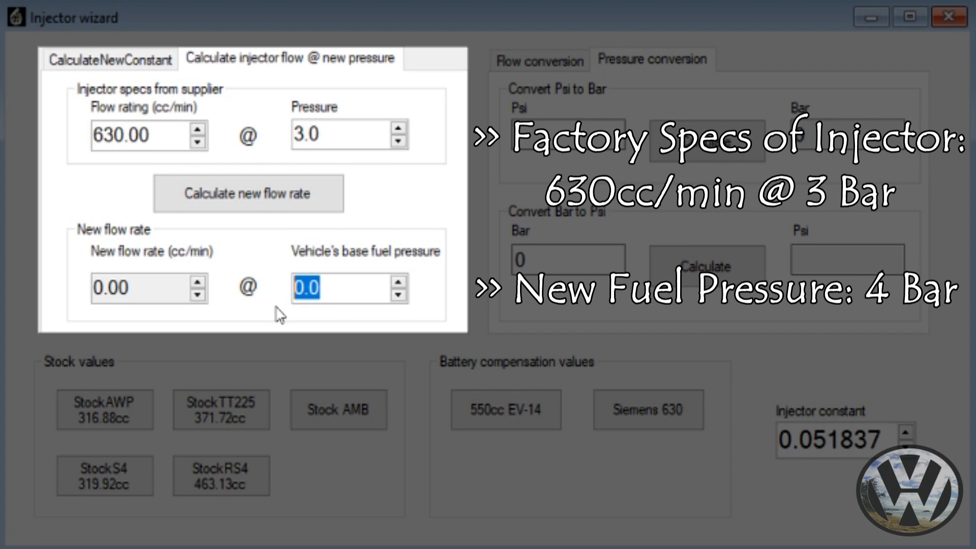
type("4")
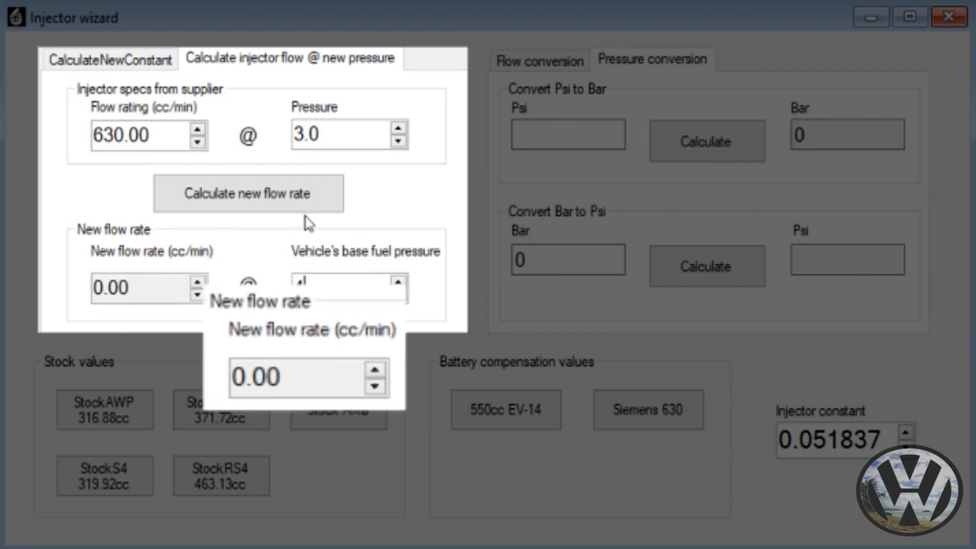
left_click(298, 195)
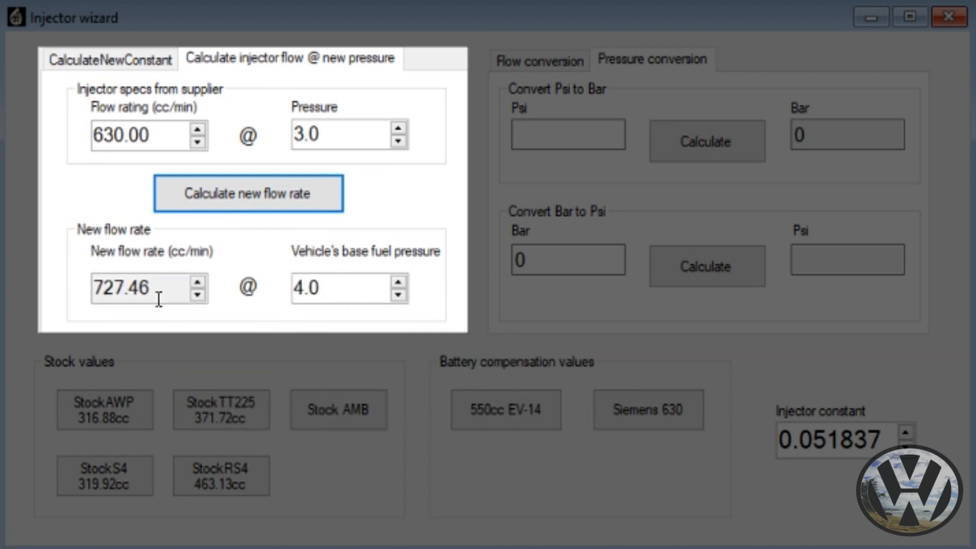
left_click(154, 60)
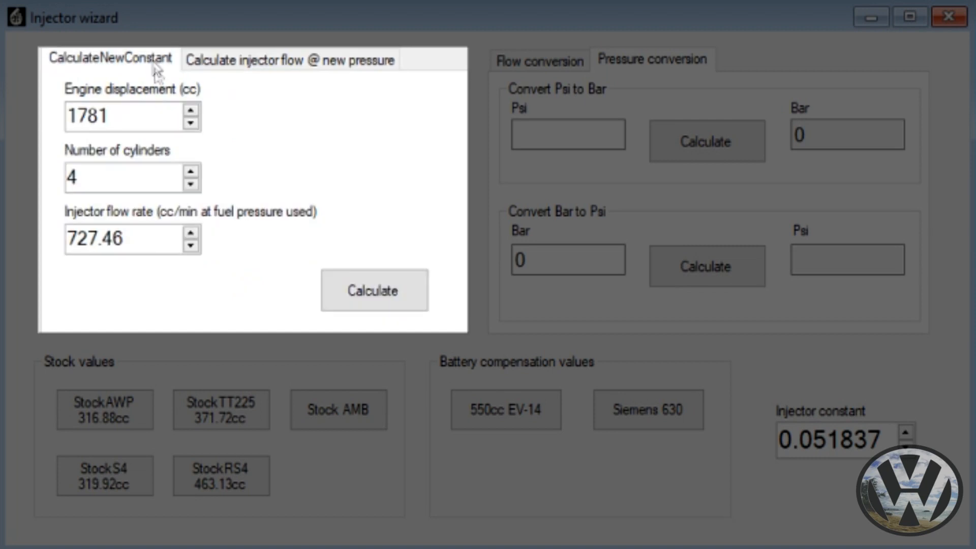
left_click(364, 300)
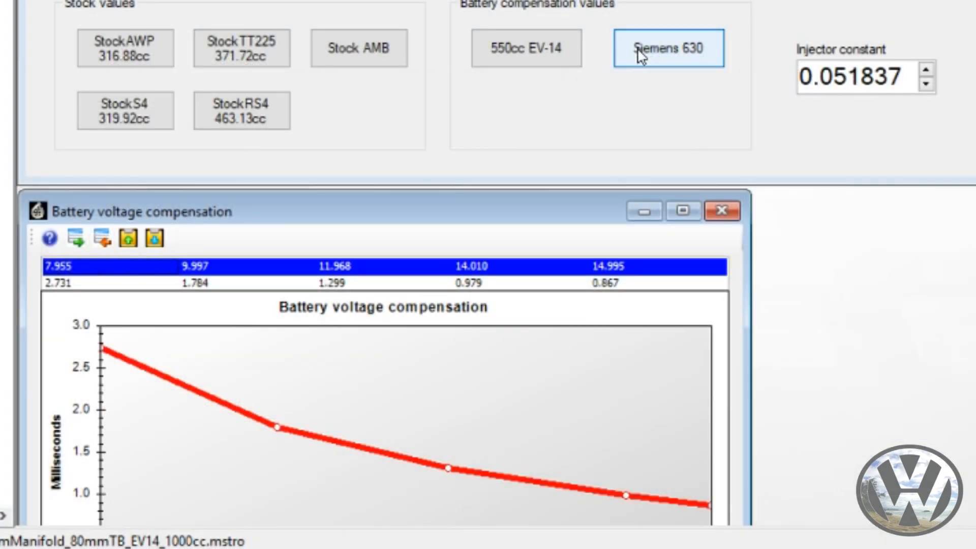
Apply the Siemens 630 battery compensation values, then close the Battery voltage compensation graph and the Injector wizard.
left_click(641, 54)
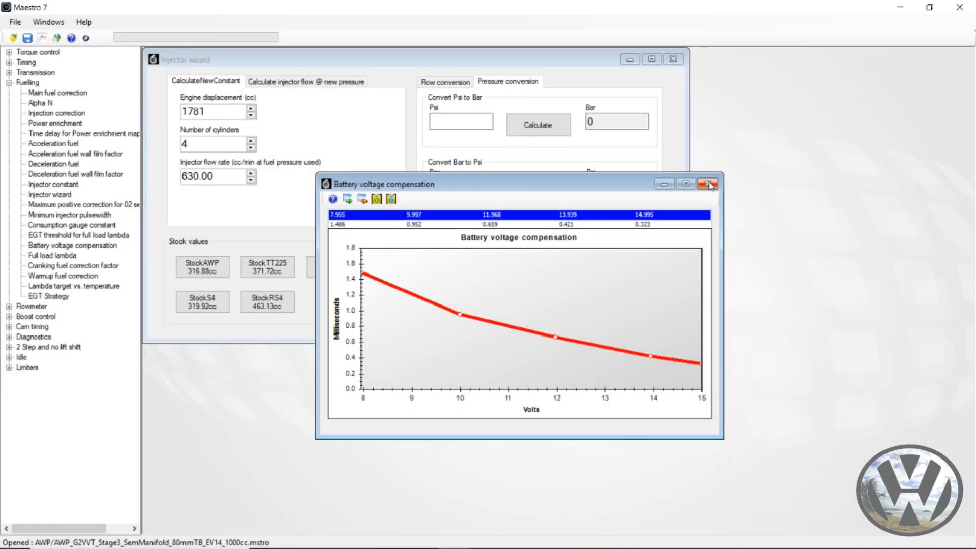
left_click(709, 184)
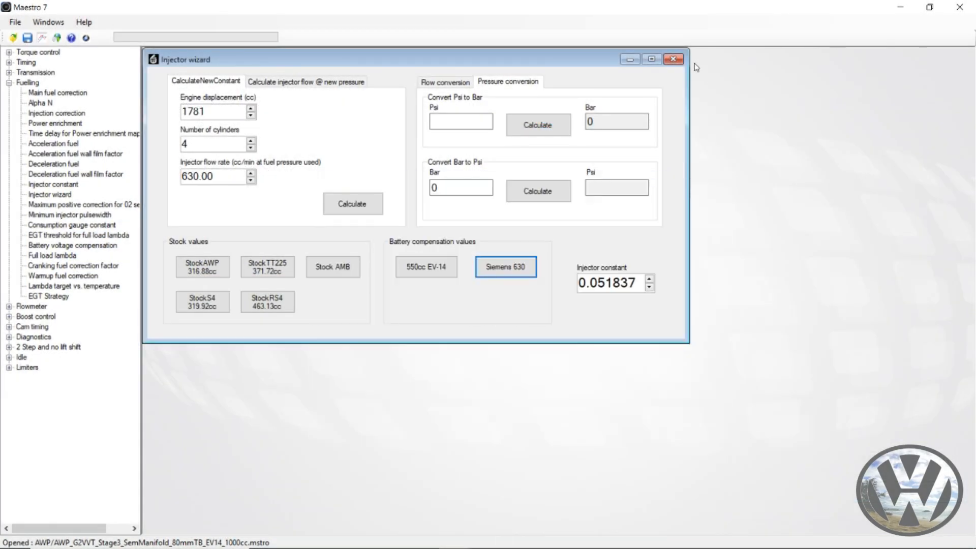
left_click(674, 59)
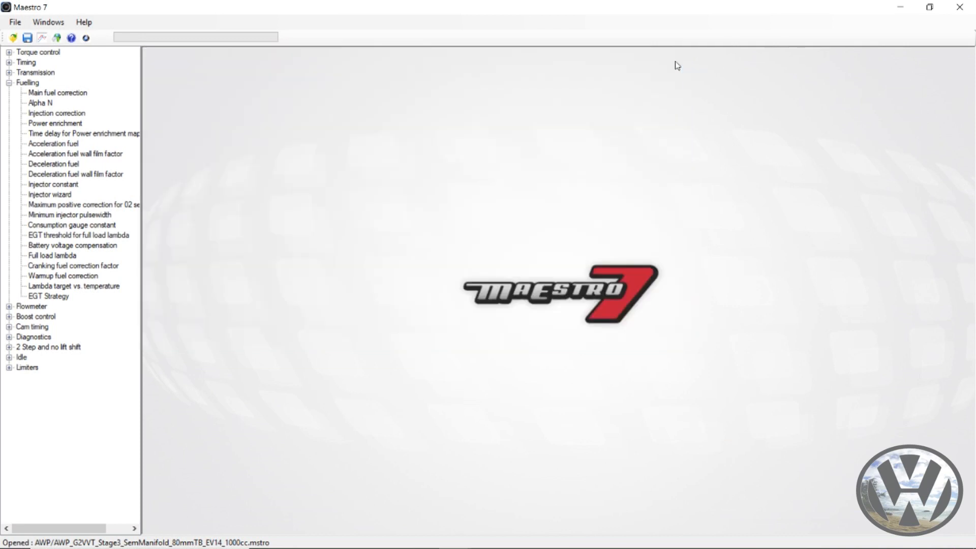
Save the tune in the Eurodyne folder as Stage 3_AWP_VVT_Siemens_630cc_80mmTB.
left_click(15, 22)
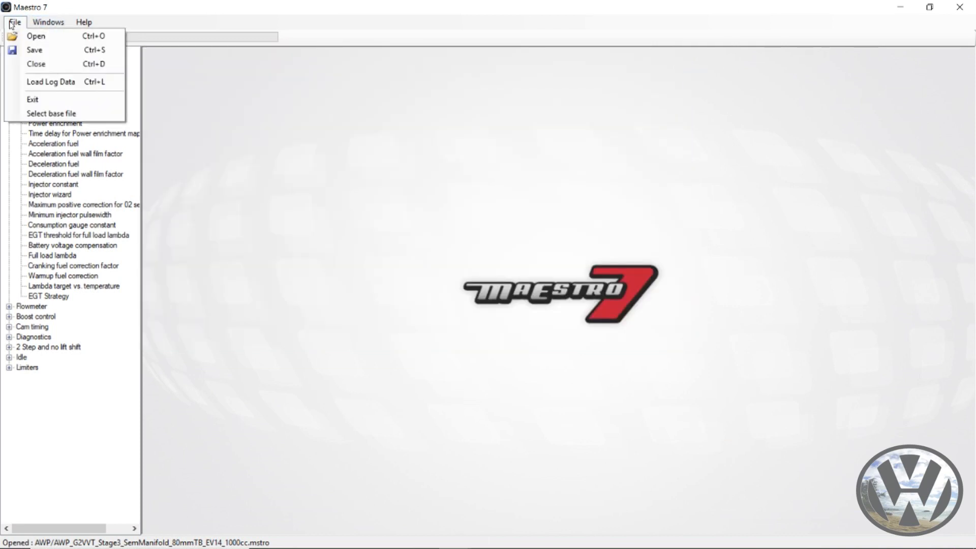
left_click(40, 53)
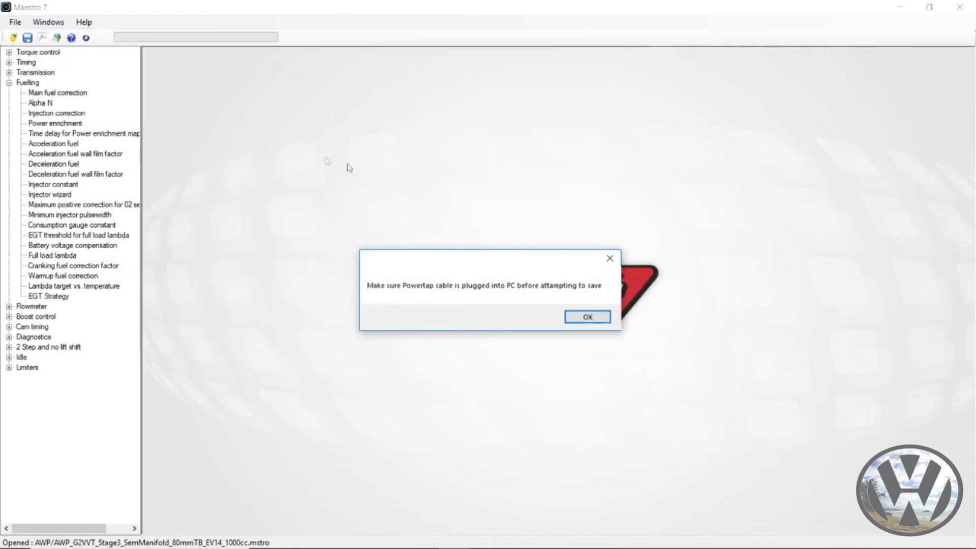
left_click(584, 317)
type("Sta")
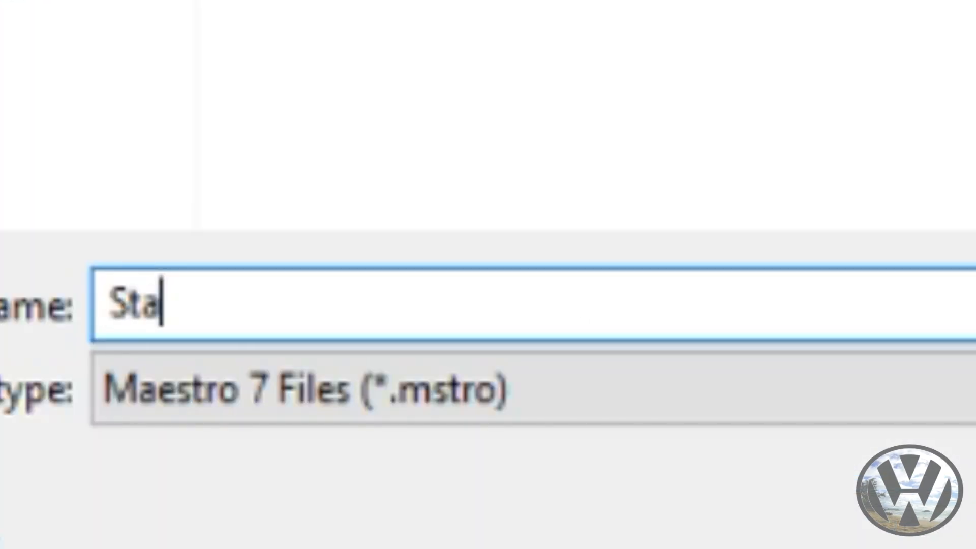
type("ge 3_")
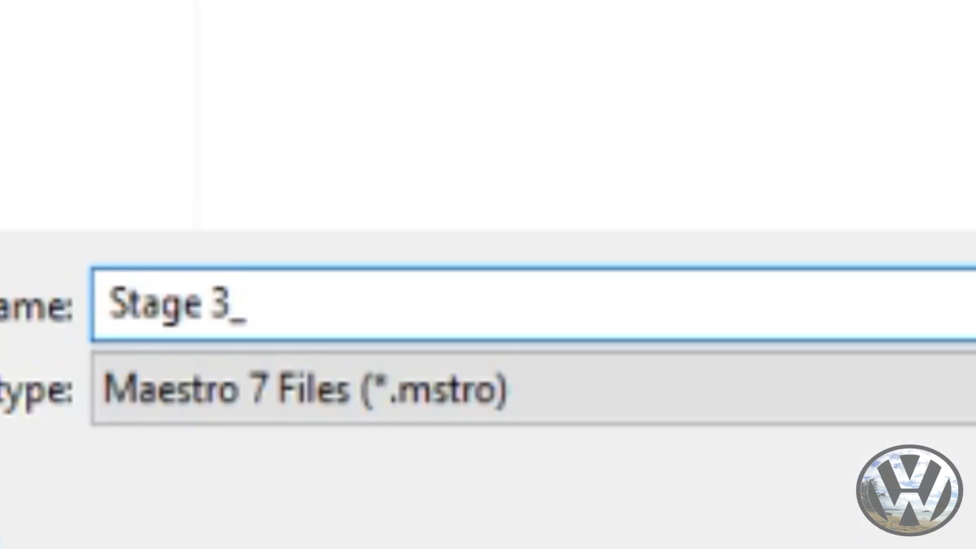
type("AWP_VVT_")
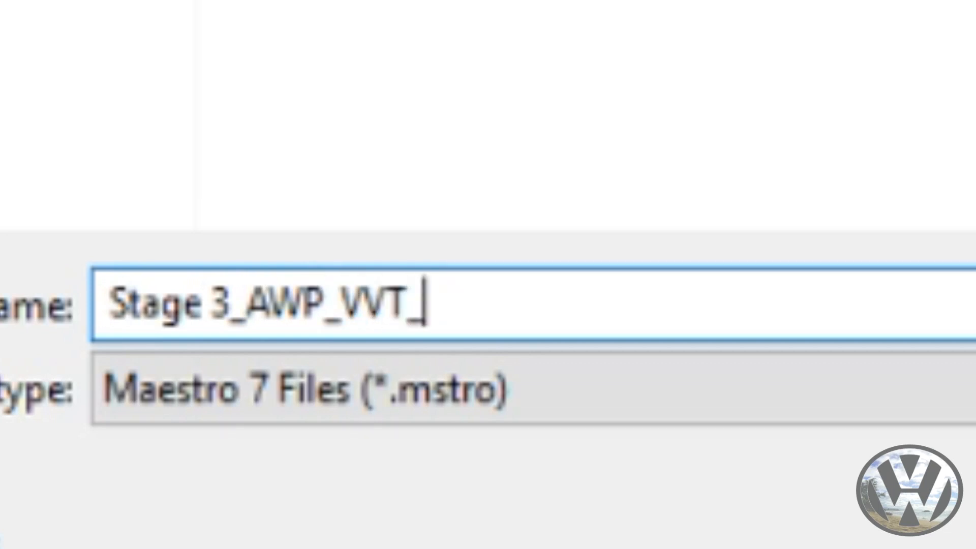
type("Siemens_6")
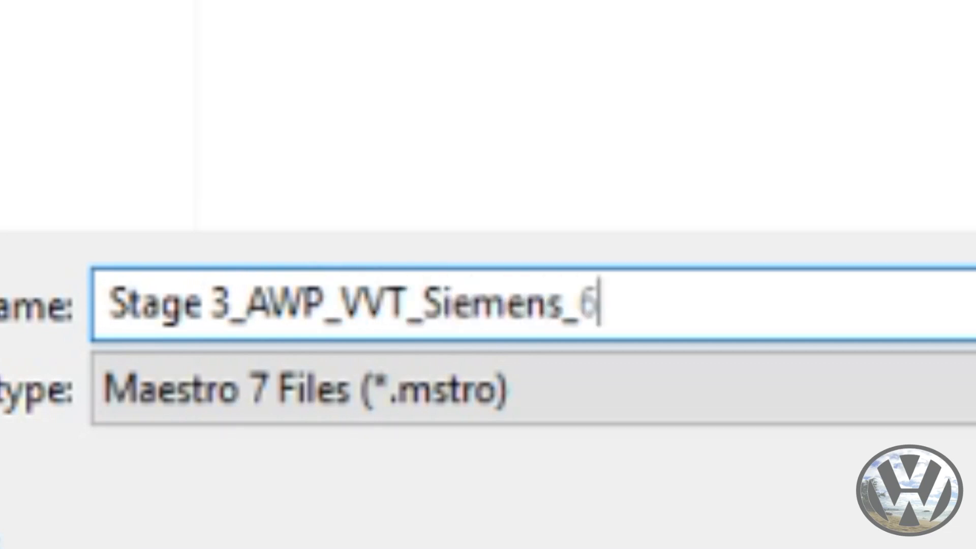
type("30cc_80mmTB")
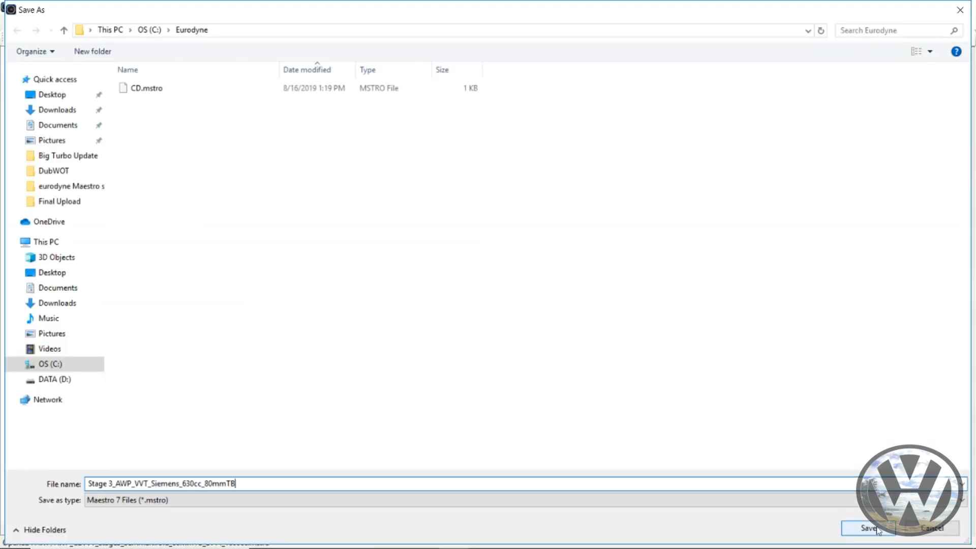
left_click(875, 529)
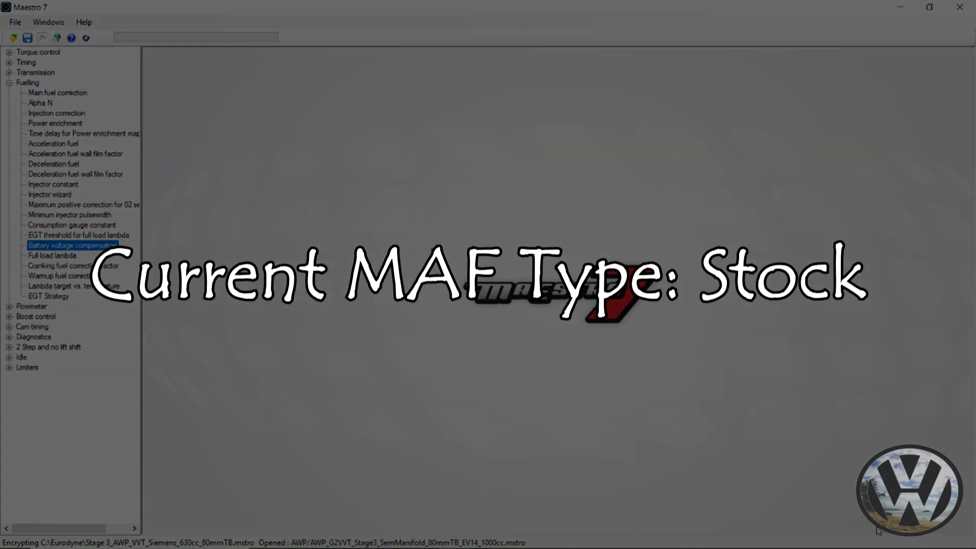
Show point values on the Flowmeter curve from the Flowmeter group and load the 2000 S4 MAF profile into it.
left_click(9, 82)
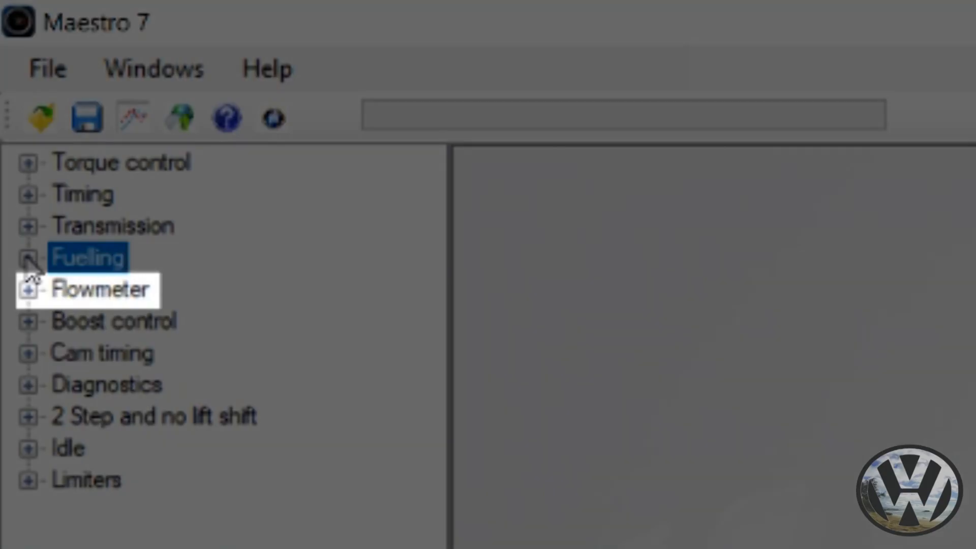
left_click(28, 291)
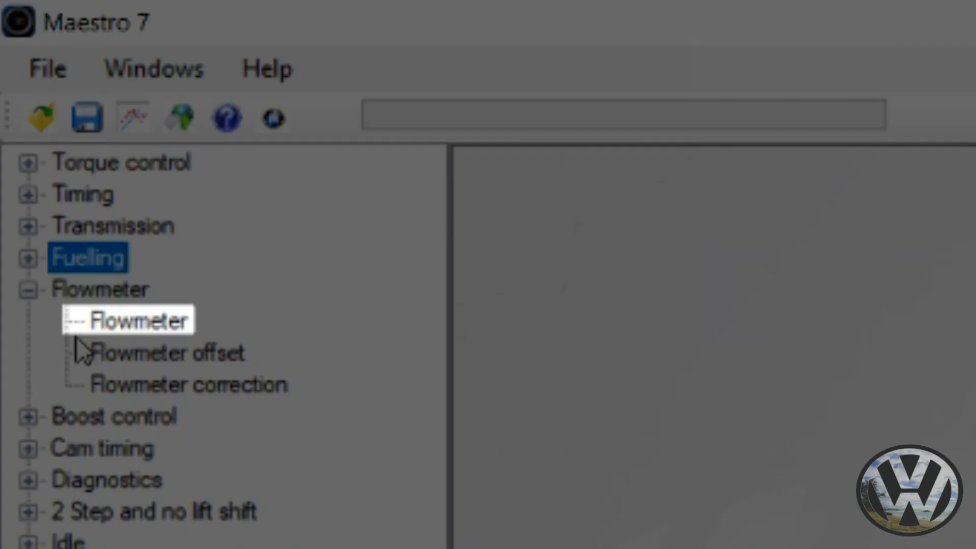
left_click(147, 329)
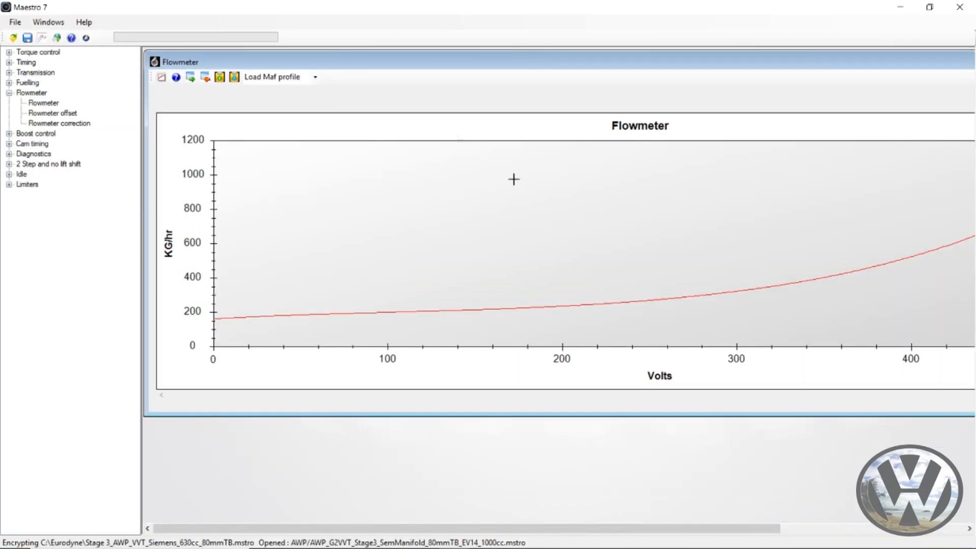
scroll(606, 279, "down", 13)
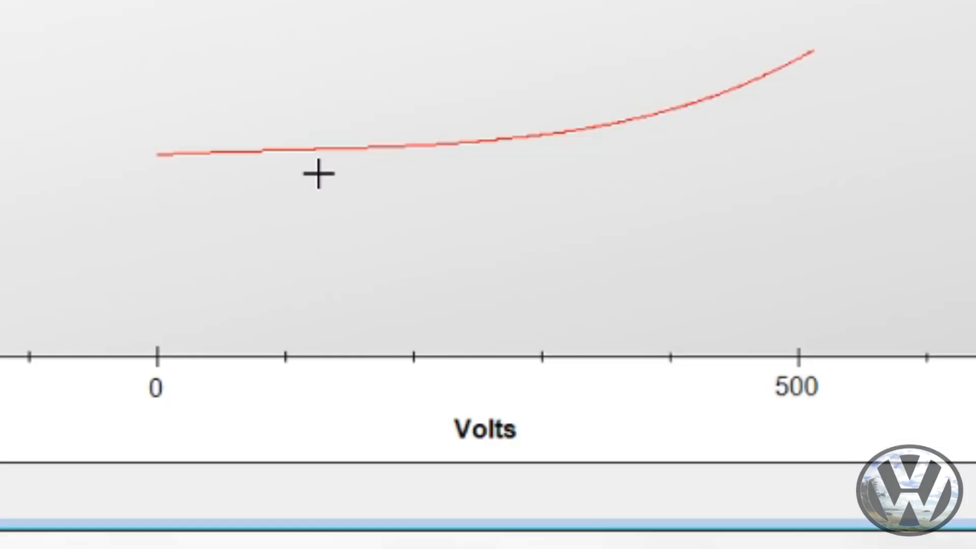
right_click(595, 273)
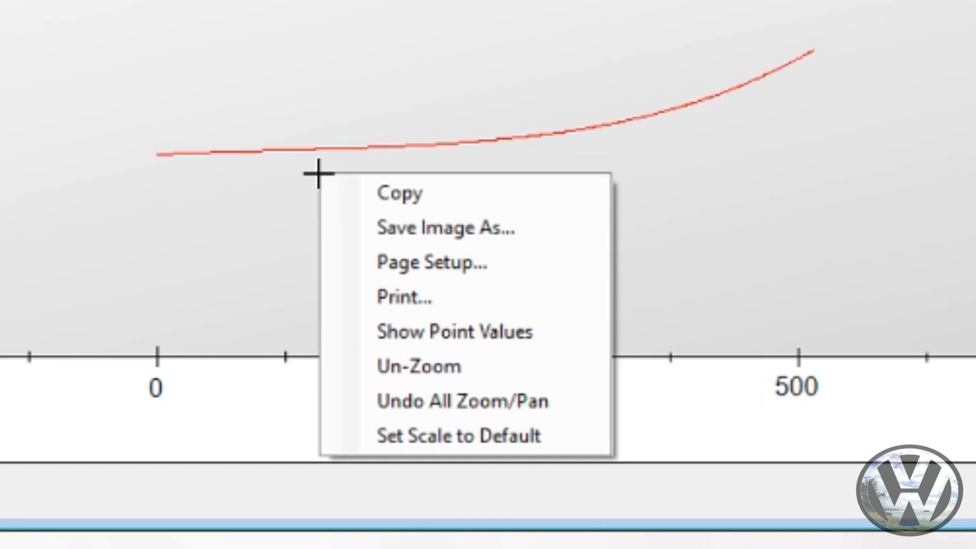
left_click(498, 344)
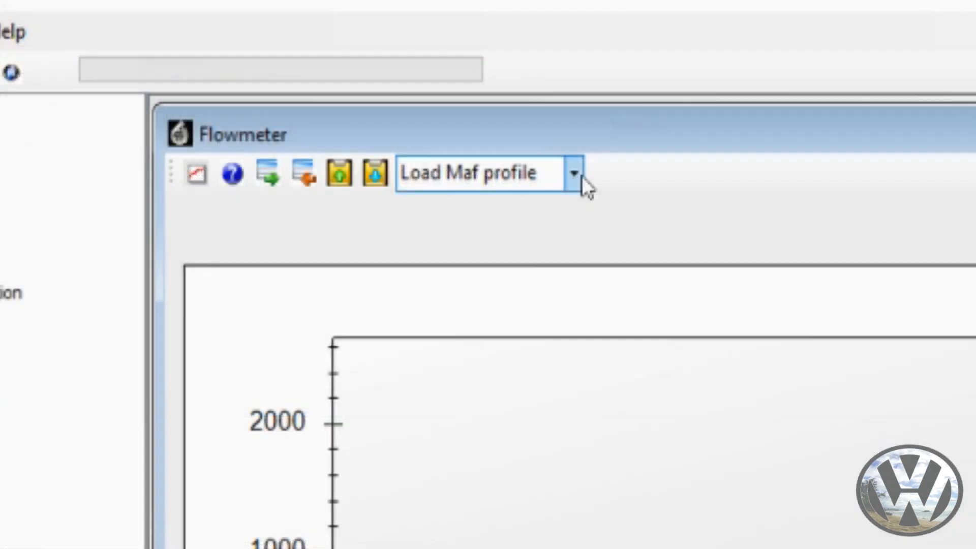
left_click(318, 78)
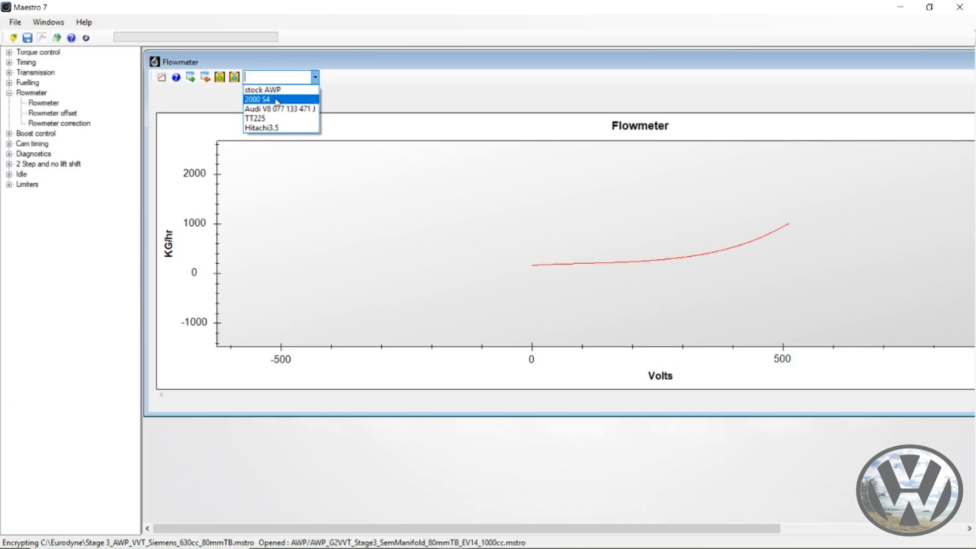
left_click(277, 100)
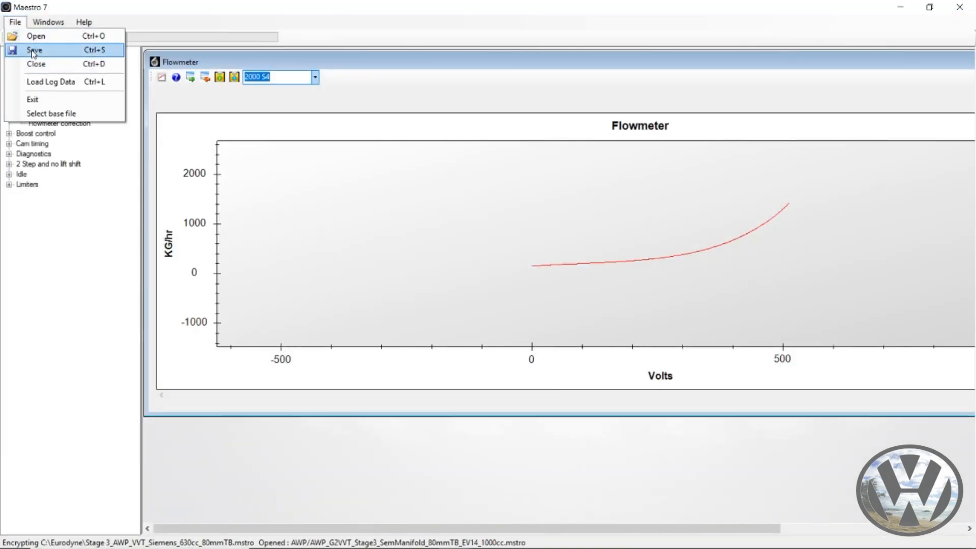
Save the tune as a new file named Stage 3_AWP_VVT_Siemens_630cc_80mmTB_S4 MAF.mstro in the Eurodyne folder.
left_click(33, 51)
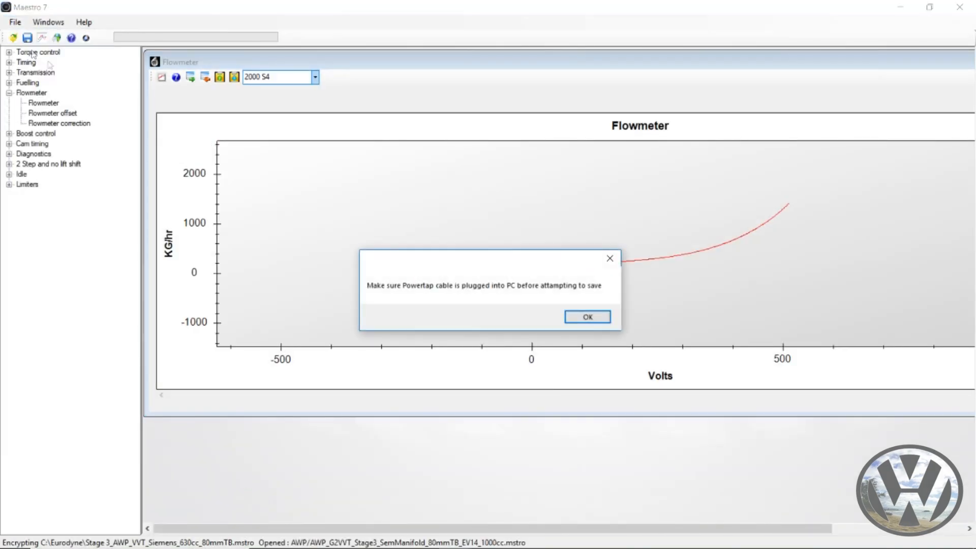
left_click(583, 316)
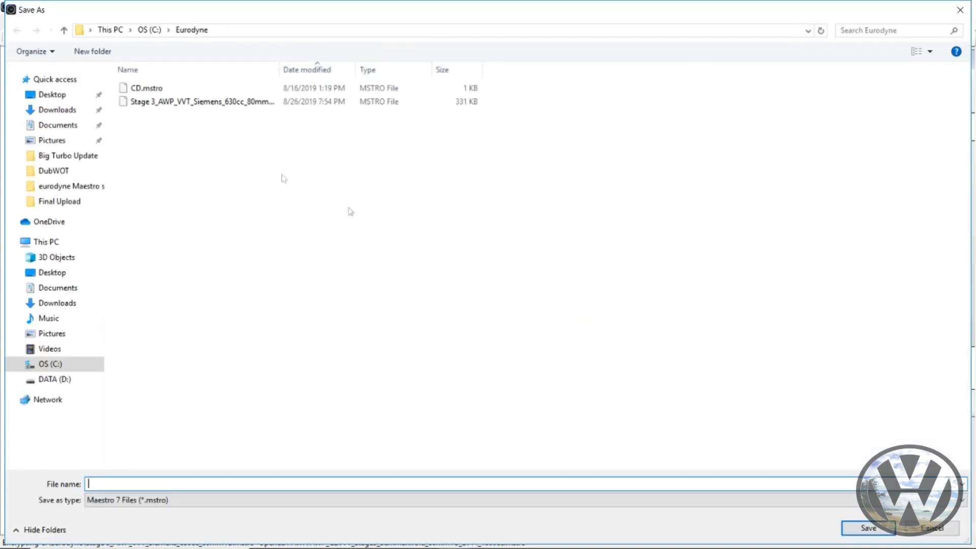
left_click(213, 102)
left_click(235, 483)
left_click(235, 483)
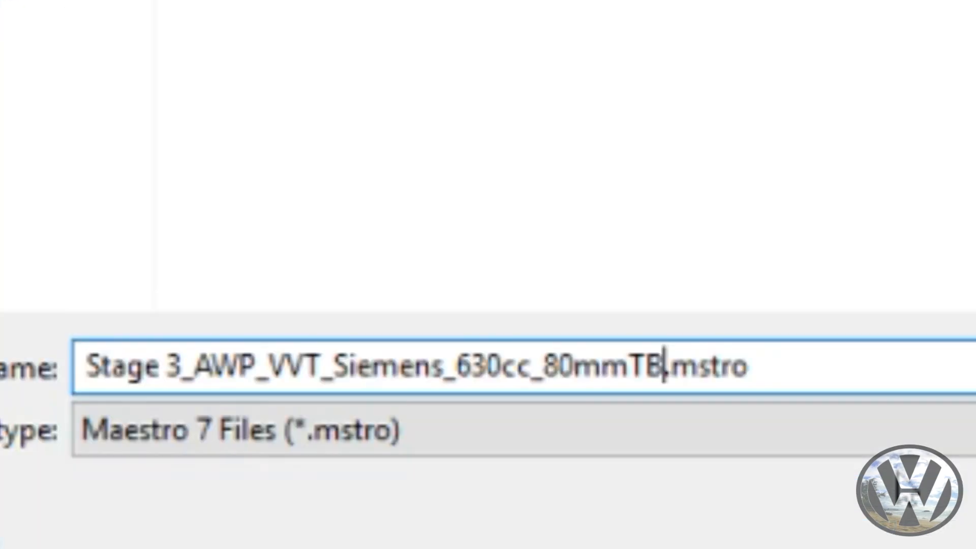
type("_")
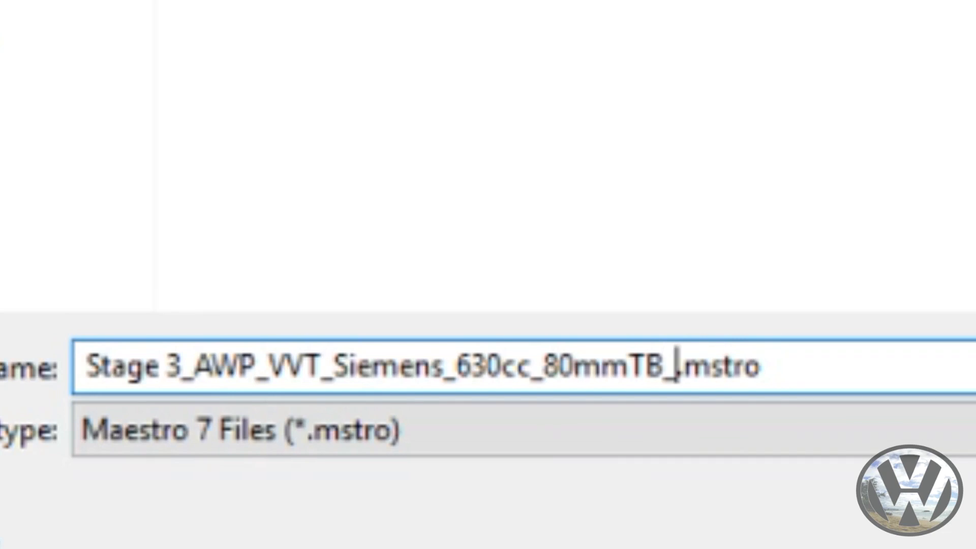
type("S4 ")
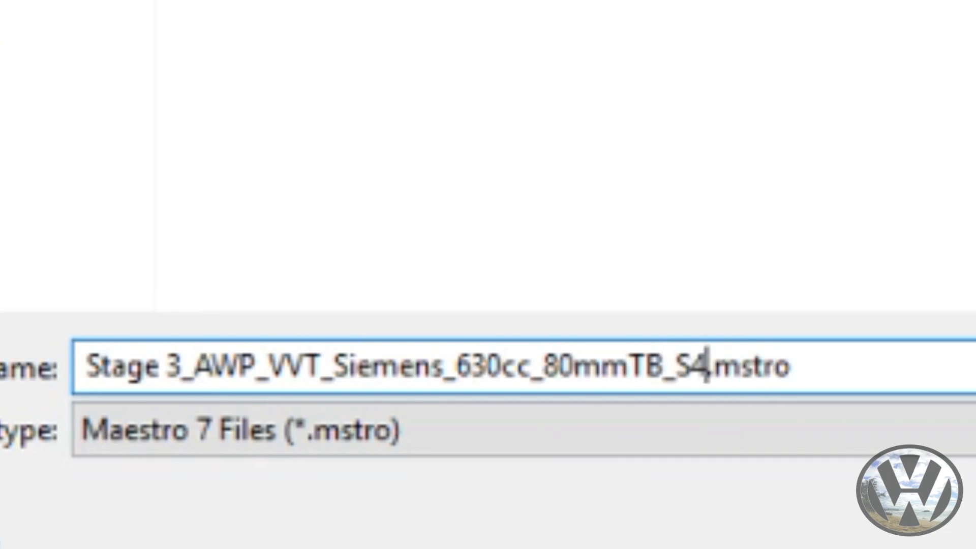
type("MAF")
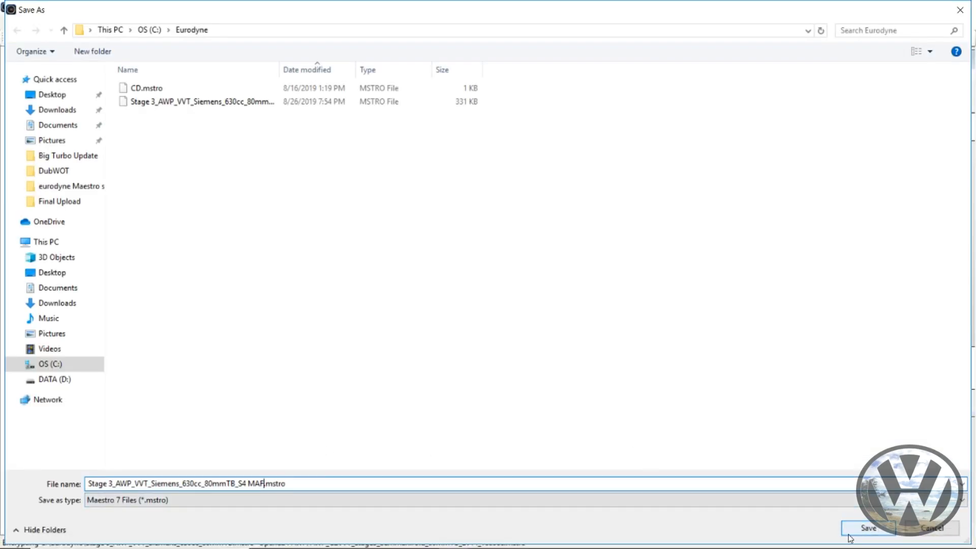
left_click(864, 528)
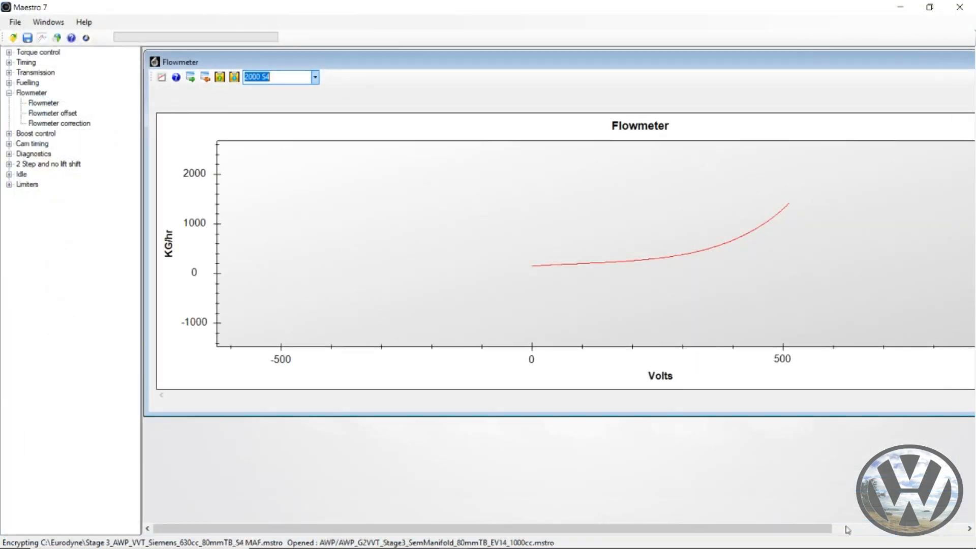